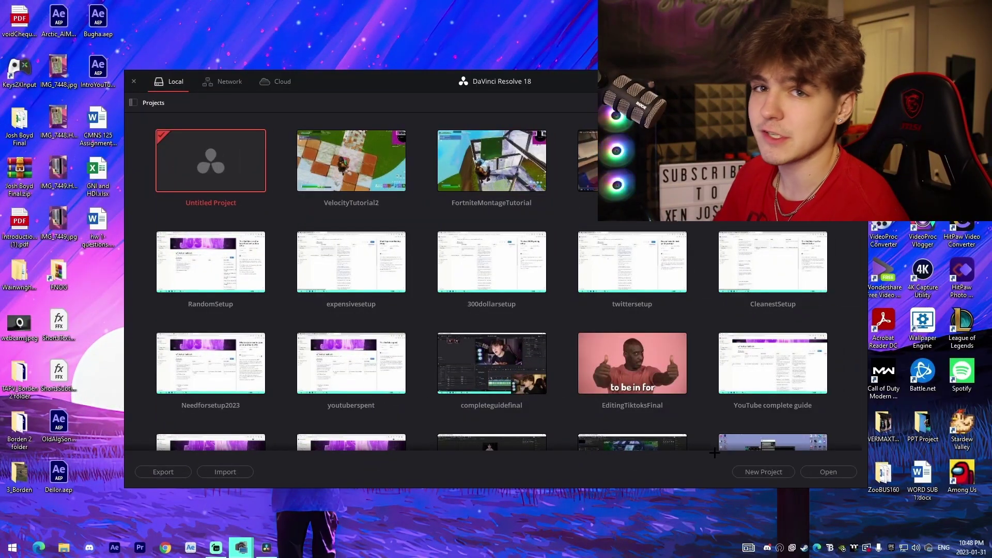
# Create a new project named NoPluginTutorial and set its timeline frame rate to 60 frames per second.
pyautogui.click(753, 469)
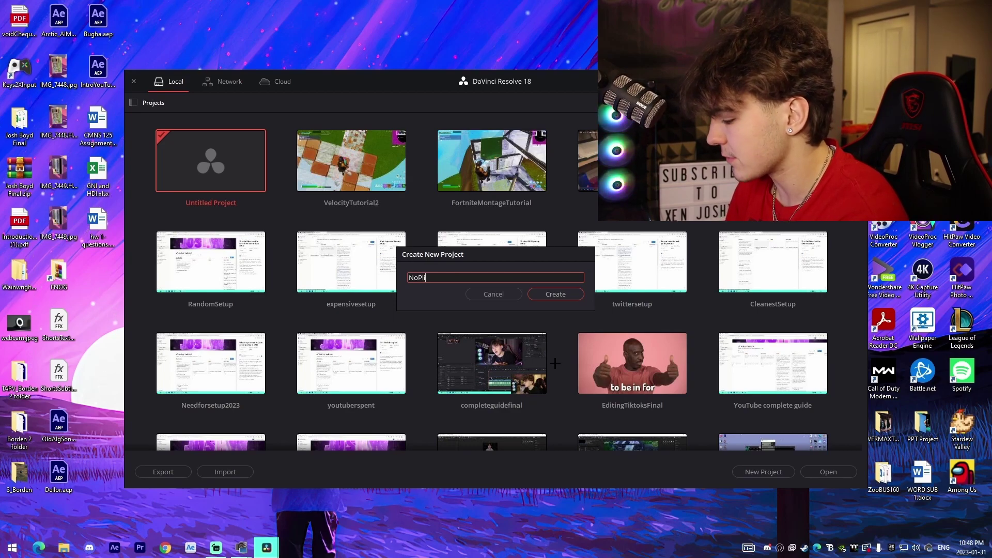
pyautogui.click(539, 301)
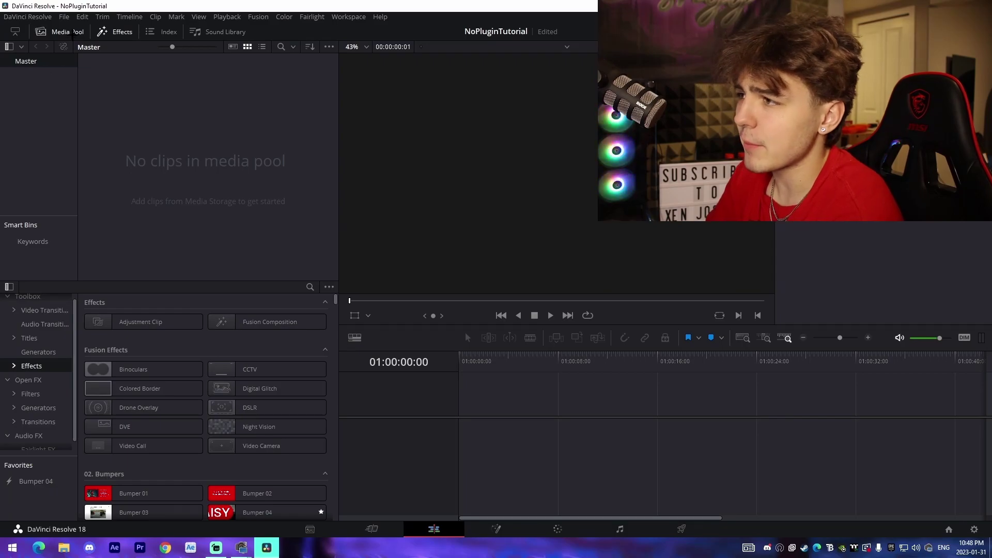
pyautogui.click(65, 17)
pyautogui.click(83, 204)
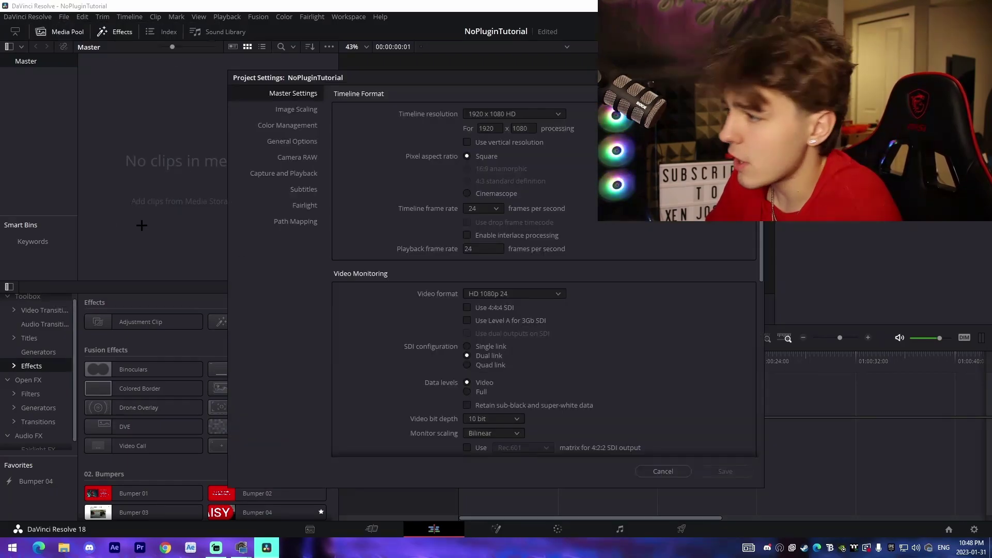
pyautogui.click(496, 208)
pyautogui.click(473, 325)
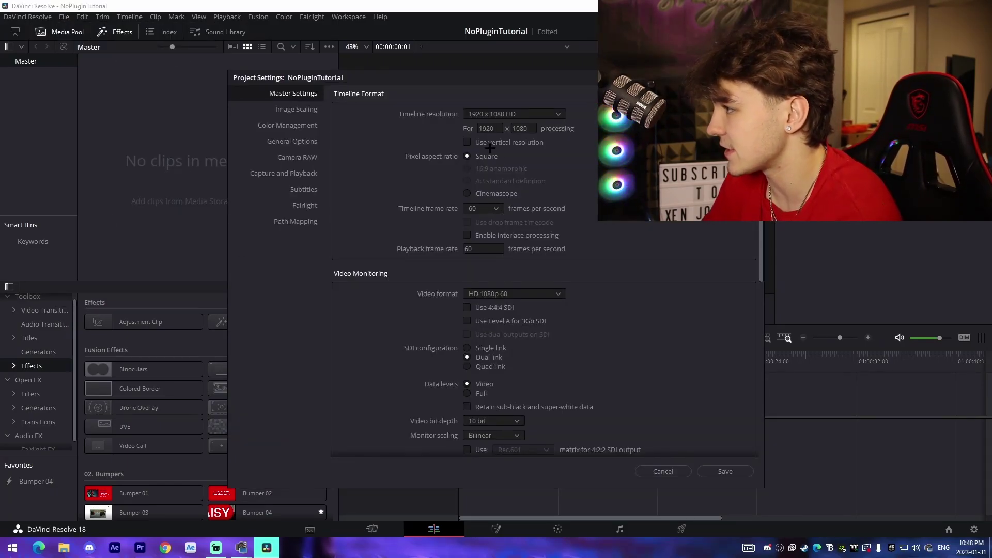
pyautogui.click(708, 470)
# Import the song 637godwin - She Wants It from the Music folder and three Fortnite clips from the Come and Get Your Love folder.
pyautogui.hotkey('alt', 'Tab')
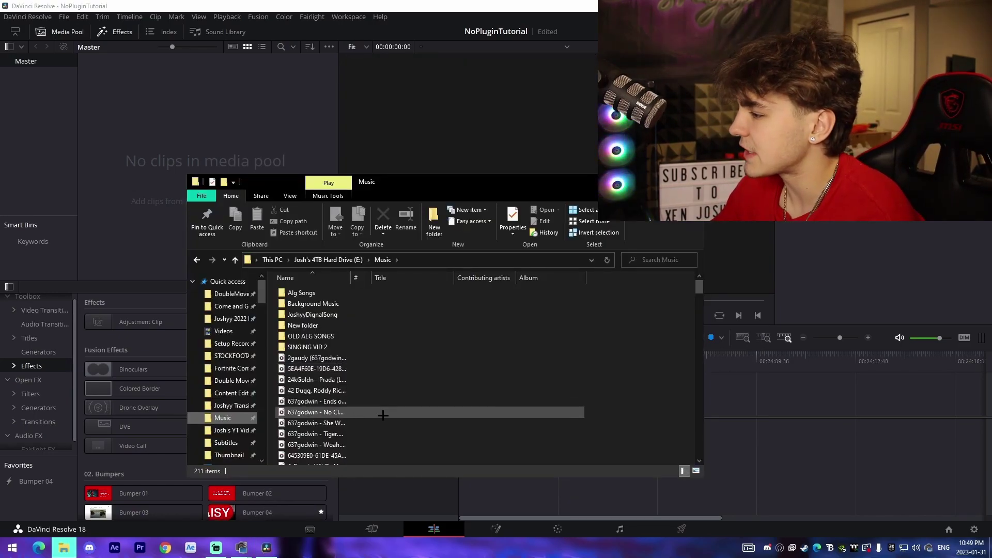
pyautogui.moveTo(384, 424); pyautogui.dragTo(222, 137)
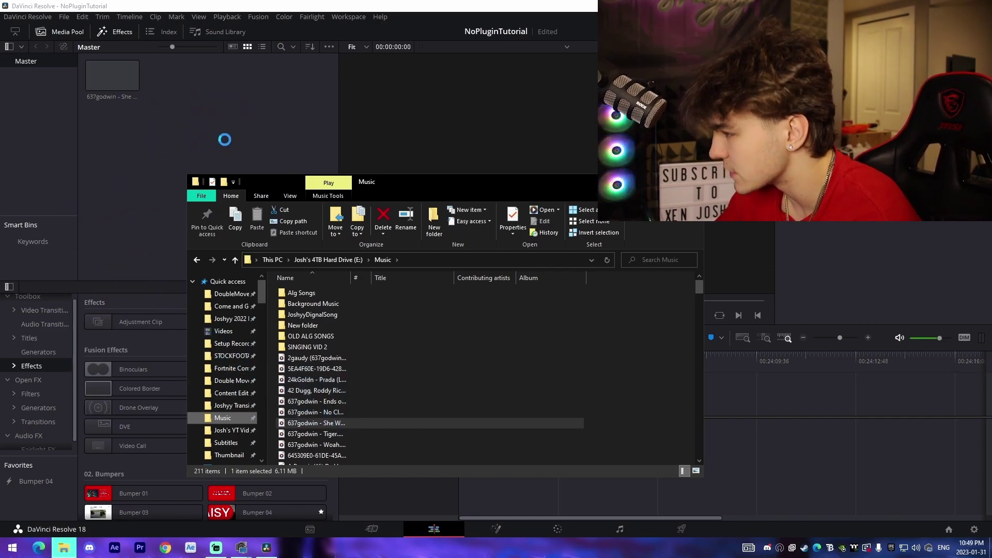
pyautogui.click(230, 306)
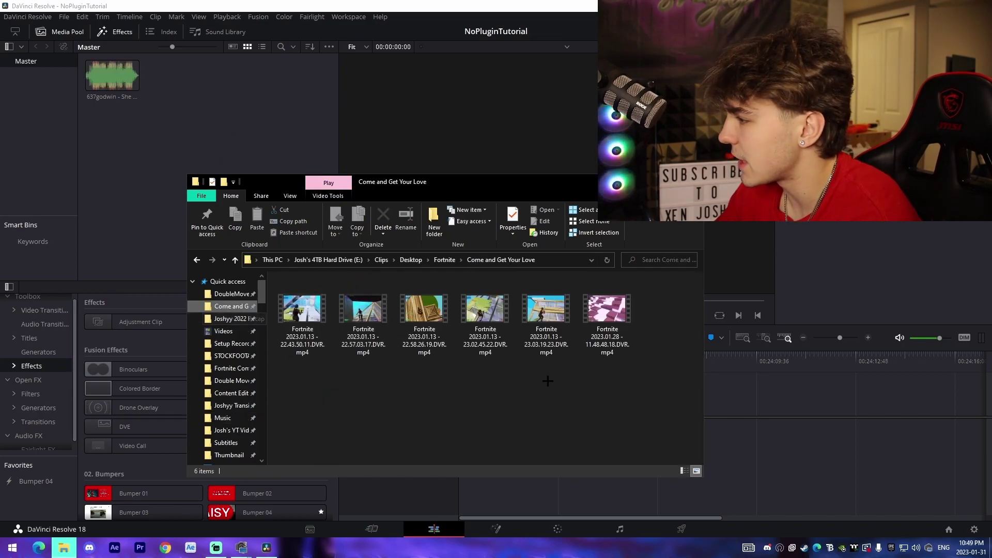
pyautogui.moveTo(540, 388); pyautogui.dragTo(199, 144)
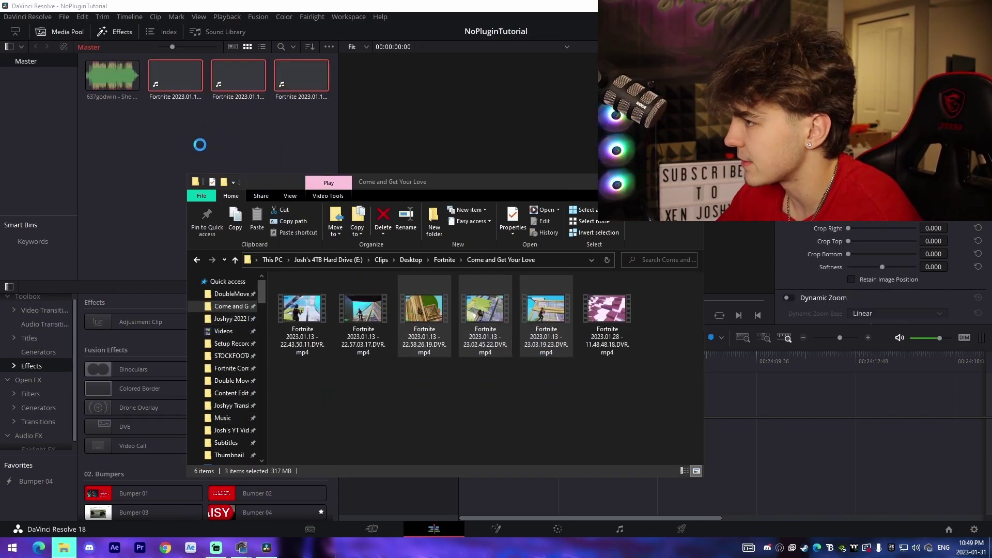
# Place the song on a new timeline and cut it down to a section of about 9.6 seconds at the timeline's start.
pyautogui.click(154, 145)
pyautogui.moveTo(149, 115); pyautogui.dragTo(472, 463)
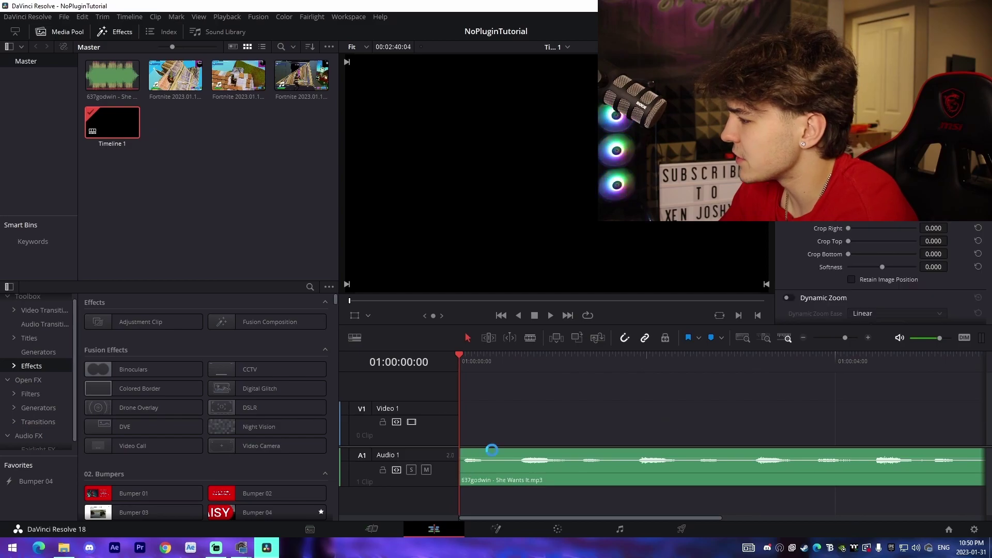
pyautogui.click(836, 338)
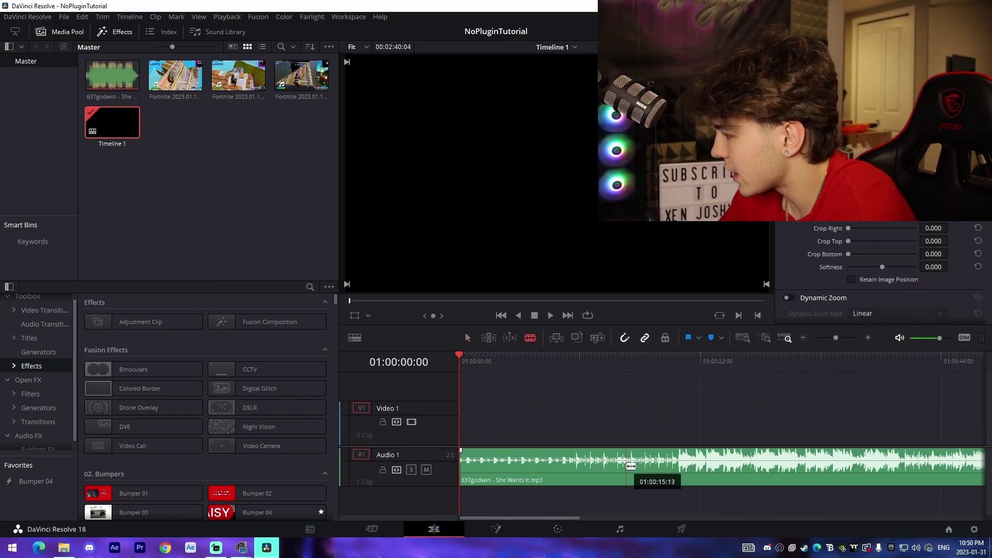
pyautogui.click(652, 466)
pyautogui.click(757, 469)
pyautogui.press('a')
pyautogui.click(610, 468)
pyautogui.press('BackSpace')
pyautogui.click(790, 473)
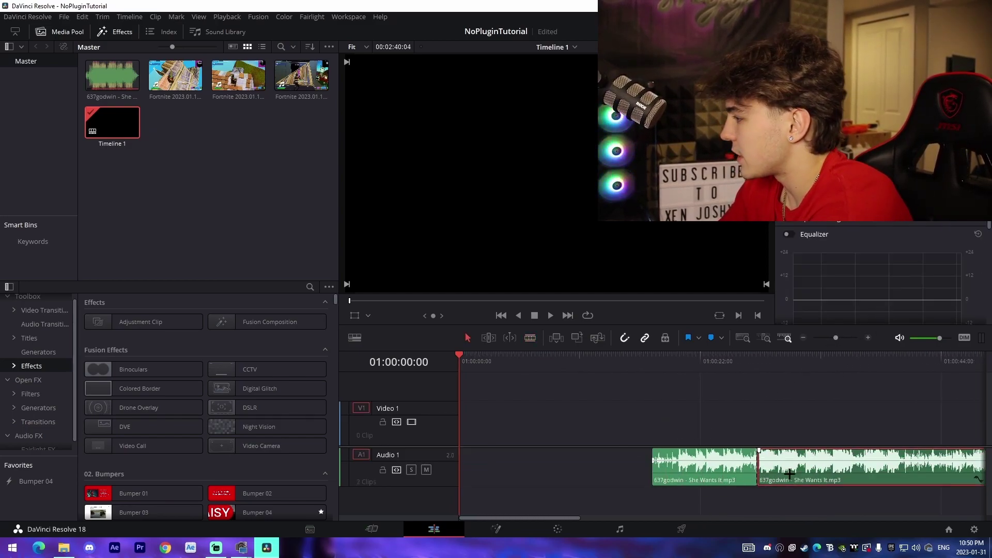
pyautogui.press('BackSpace')
pyautogui.moveTo(706, 465); pyautogui.dragTo(435, 483)
# Add a marker to the song at the beat drop at 01:00:02:27.
pyautogui.moveTo(841, 338); pyautogui.dragTo(843, 338)
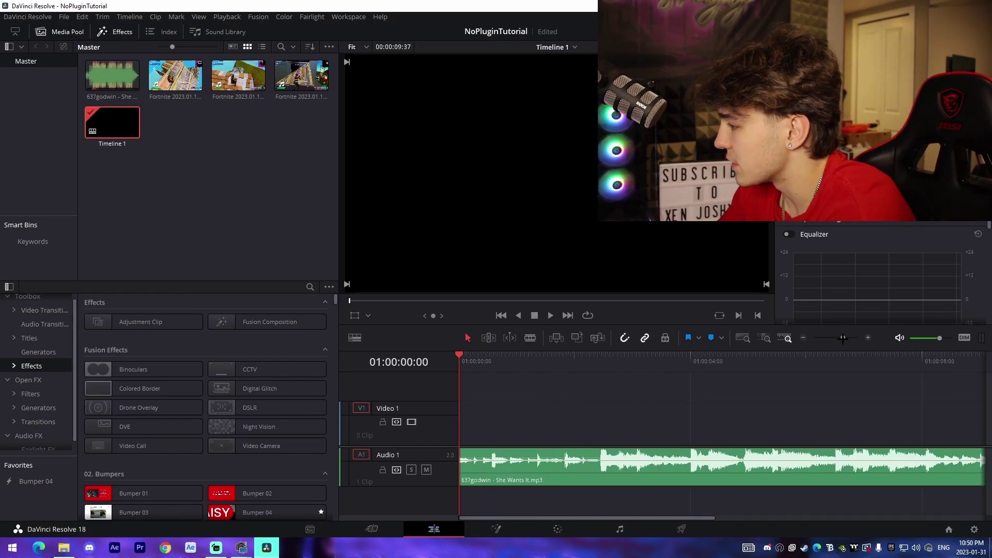
pyautogui.click(601, 394)
pyautogui.click(628, 464)
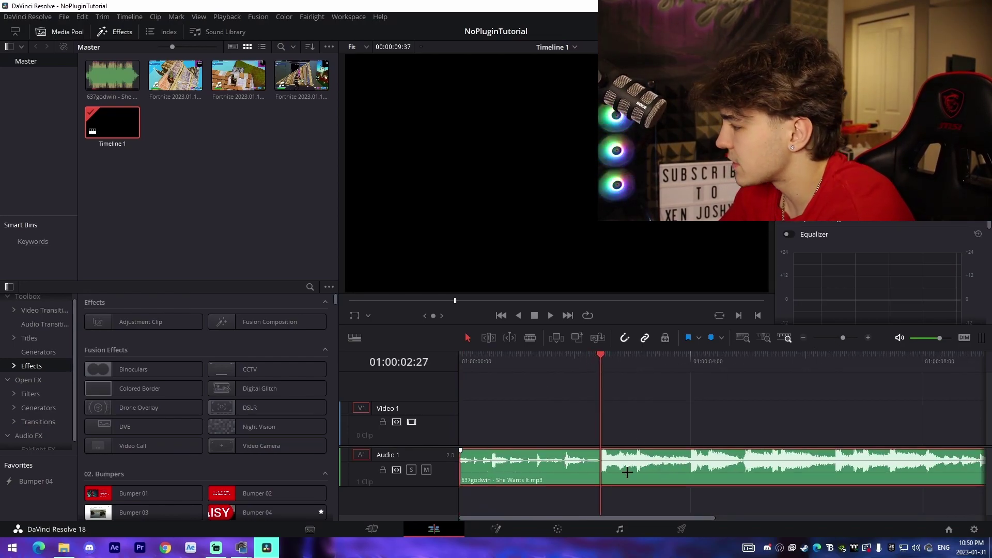
pyautogui.press('m')
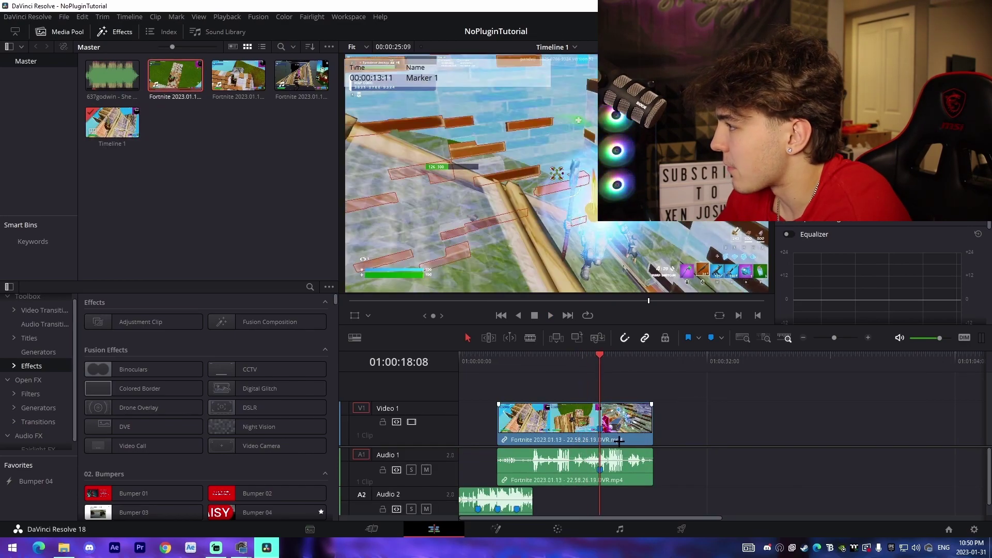
# Fit the first Fortnite clip to the timeline's start with its end trimmed, and play it back from the beginning.
pyautogui.moveTo(497, 429); pyautogui.dragTo(446, 420)
pyautogui.moveTo(530, 422); pyautogui.dragTo(496, 422)
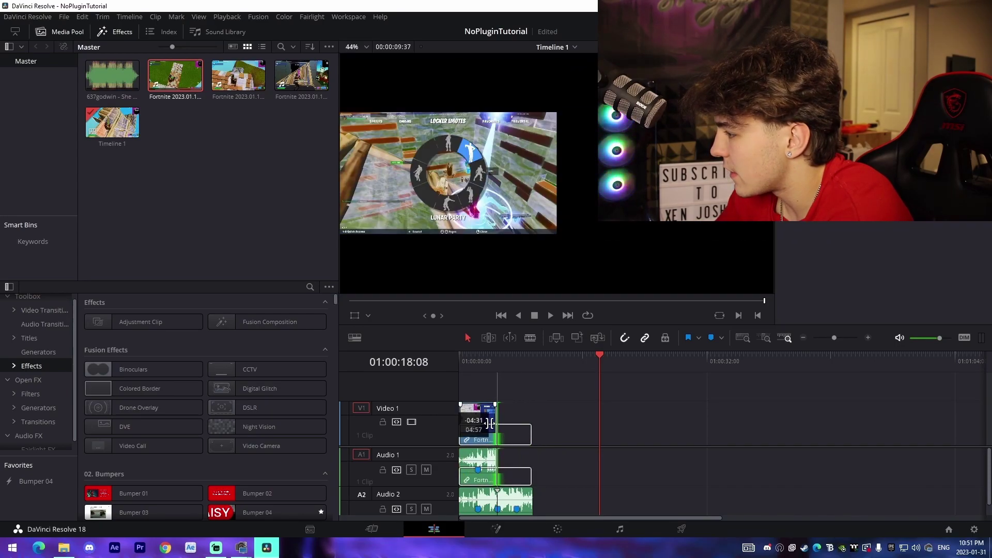
pyautogui.moveTo(468, 362); pyautogui.dragTo(441, 361)
pyautogui.press('space')
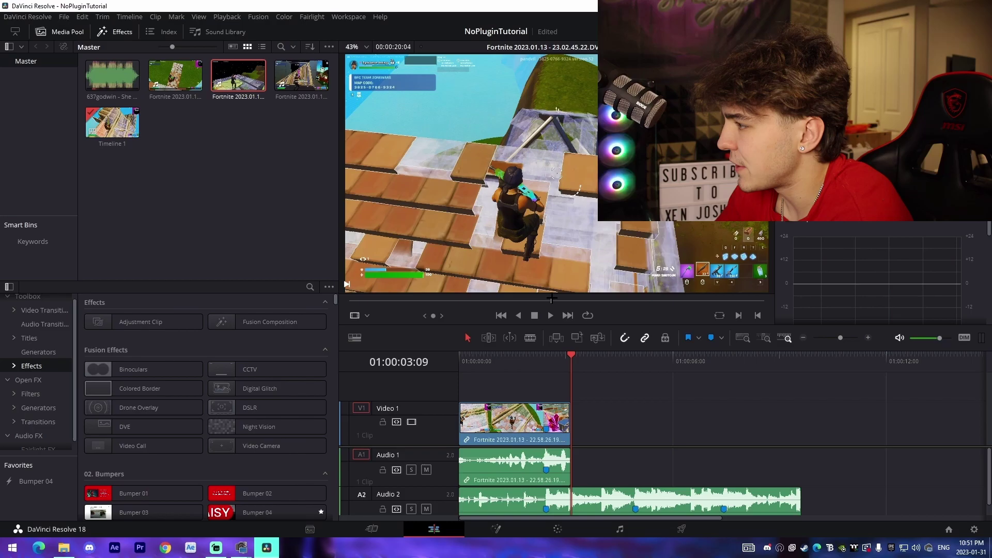
# Add the elimination section of the 23.02.45.22 Fortnite clip to the timeline and mark the moment of the shot.
pyautogui.moveTo(590, 308); pyautogui.dragTo(600, 310)
pyautogui.moveTo(609, 307); pyautogui.dragTo(645, 306)
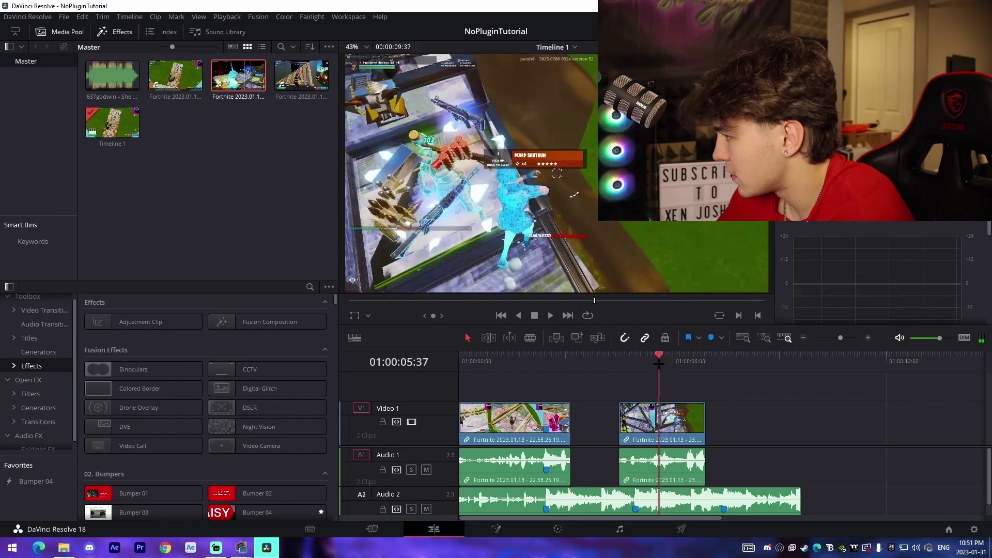
pyautogui.moveTo(659, 361); pyautogui.dragTo(653, 361)
pyautogui.press('m')
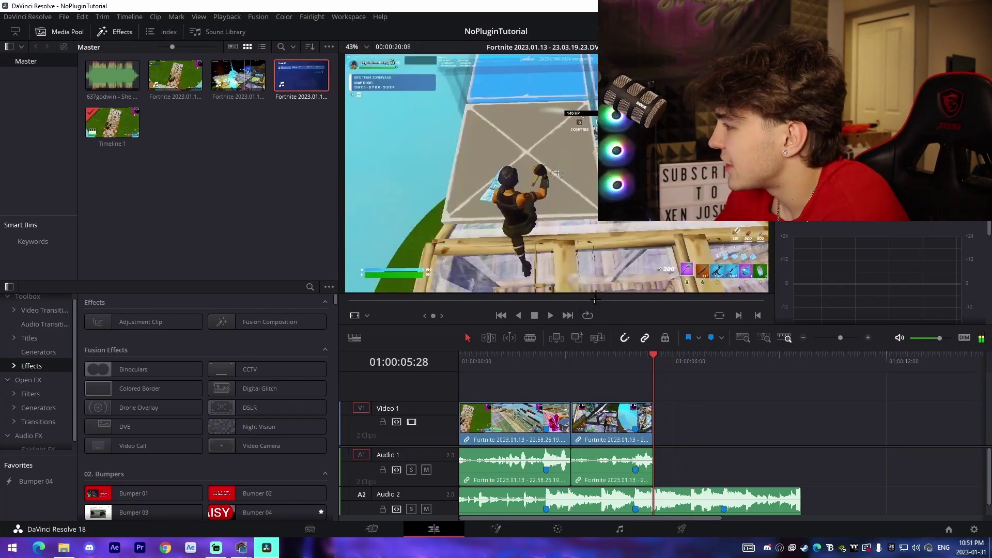
# Add the shot section of the 23.03.19.23 Fortnite clip to the timeline and mark the moment of the shot.
pyautogui.press('i')
pyautogui.moveTo(591, 301); pyautogui.dragTo(624, 301)
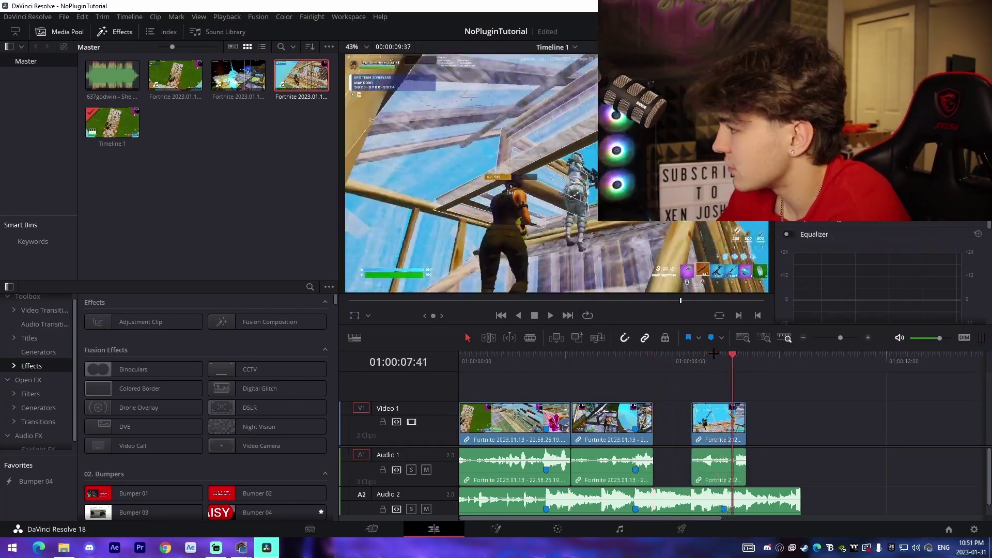
pyautogui.moveTo(733, 361); pyautogui.dragTo(735, 361)
pyautogui.press('m')
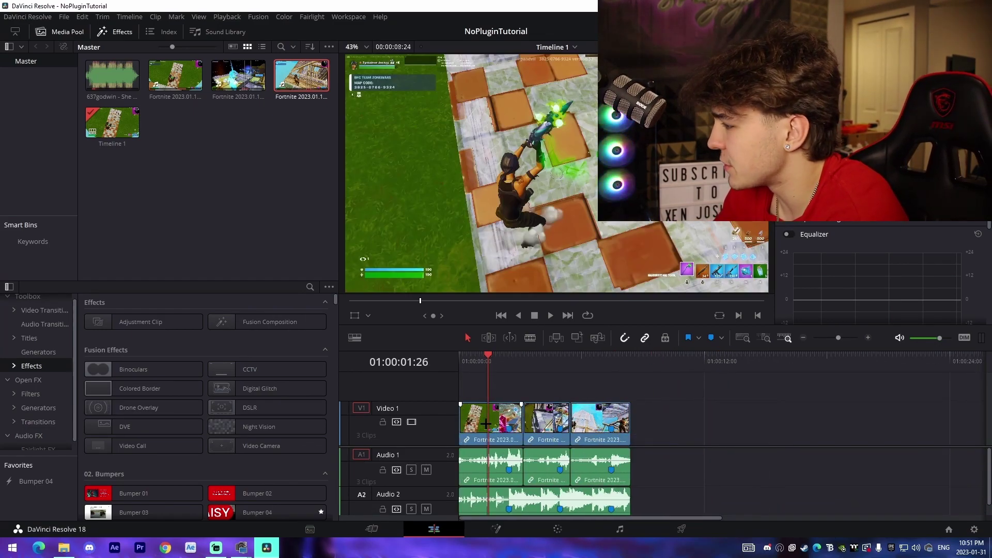
# Unlink the audio from the video of all three Fortnite clips on the timeline.
pyautogui.rightClick(483, 424)
pyautogui.click(503, 418)
pyautogui.rightClick(550, 414)
pyautogui.click(567, 413)
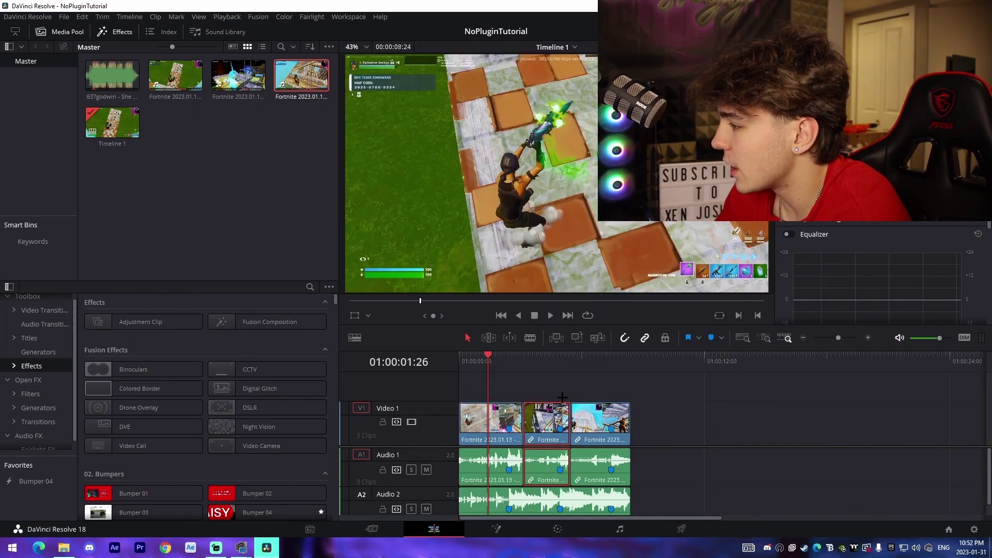
pyautogui.rightClick(556, 407)
pyautogui.click(564, 401)
pyautogui.rightClick(622, 420)
pyautogui.click(641, 414)
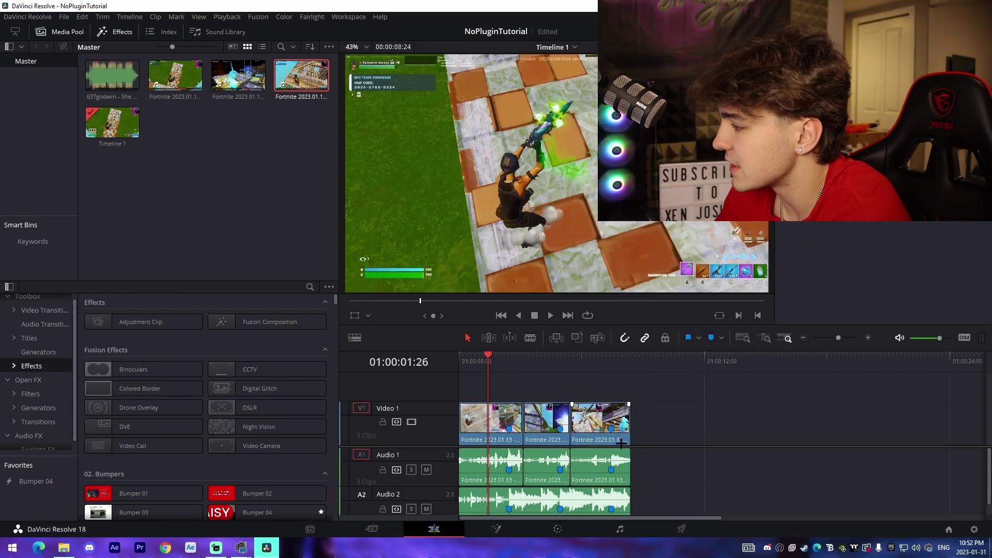
# Add a retime speed point to the first Fortnite clip at its 01:00:02:27 marker and set the speed after it to 50%.
pyautogui.moveTo(838, 338); pyautogui.dragTo(839, 339)
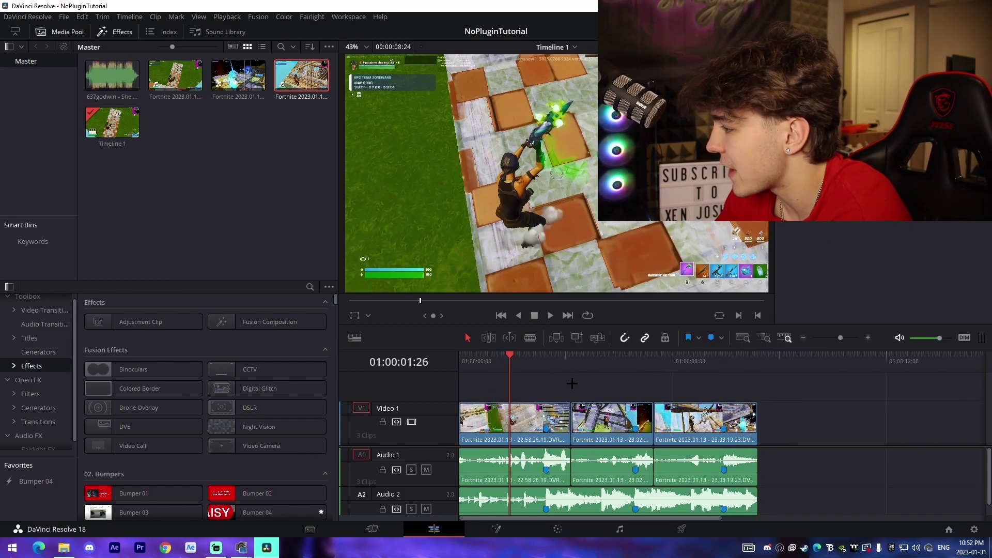
pyautogui.click(546, 359)
pyautogui.rightClick(517, 423)
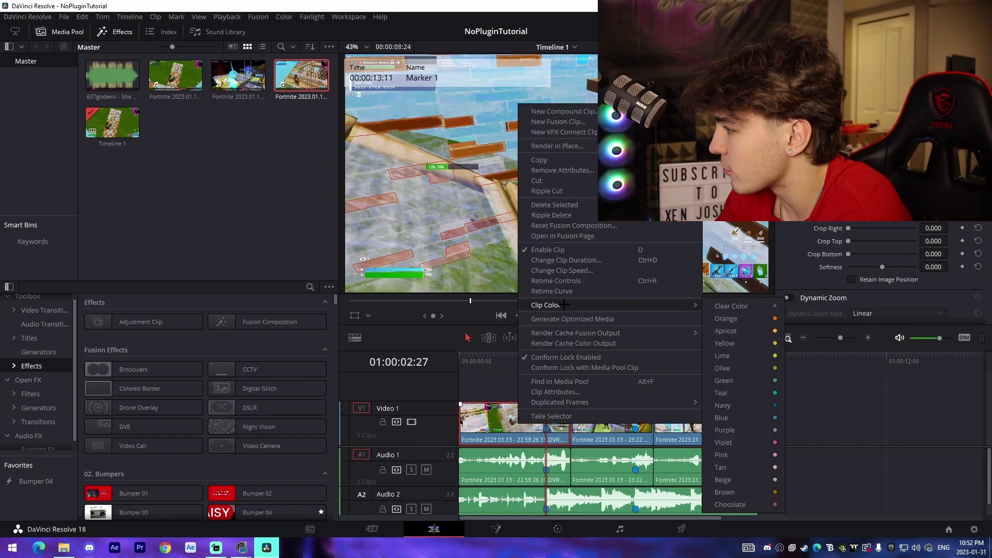
pyautogui.click(559, 282)
pyautogui.click(847, 333)
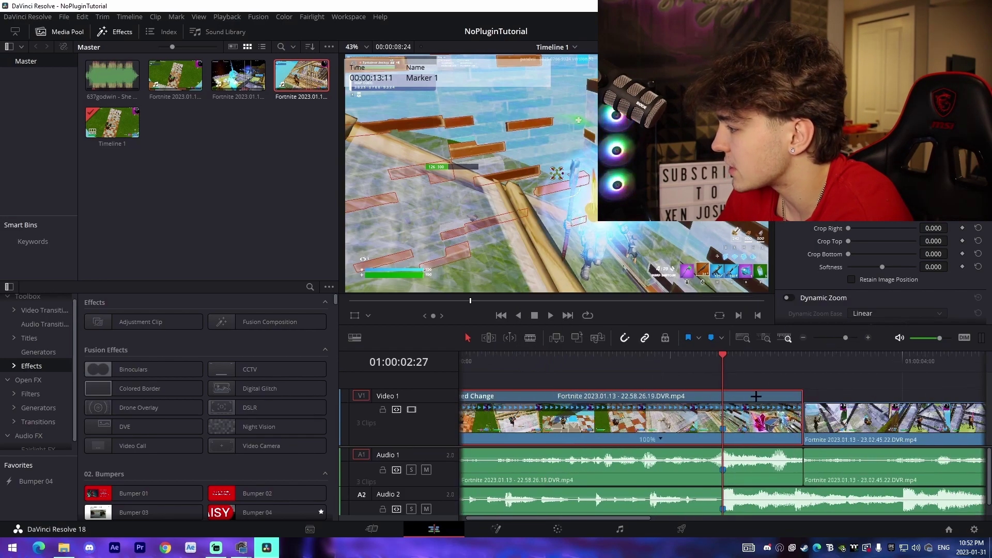
pyautogui.click(660, 439)
pyautogui.click(678, 447)
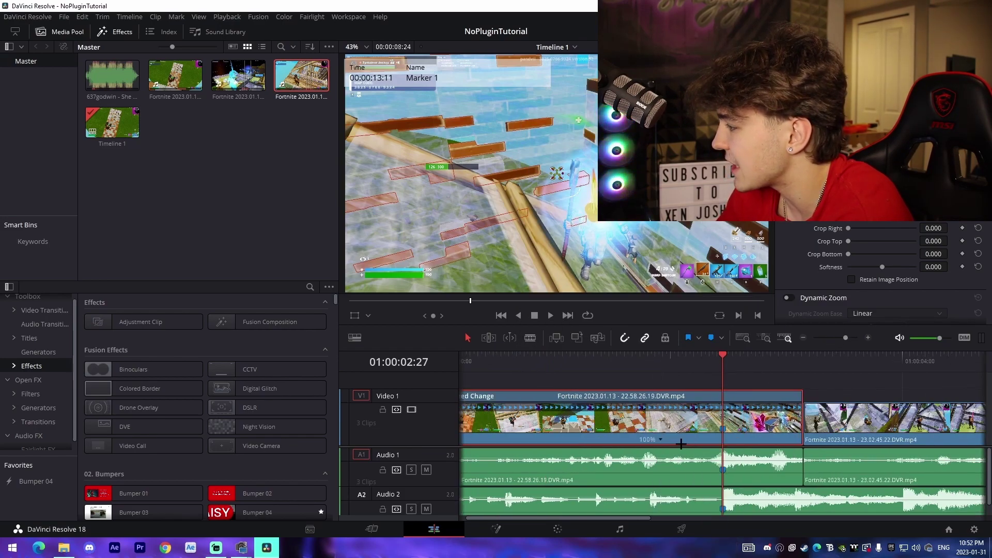
pyautogui.click(769, 439)
pyautogui.moveTo(800, 470)
pyautogui.click(862, 469)
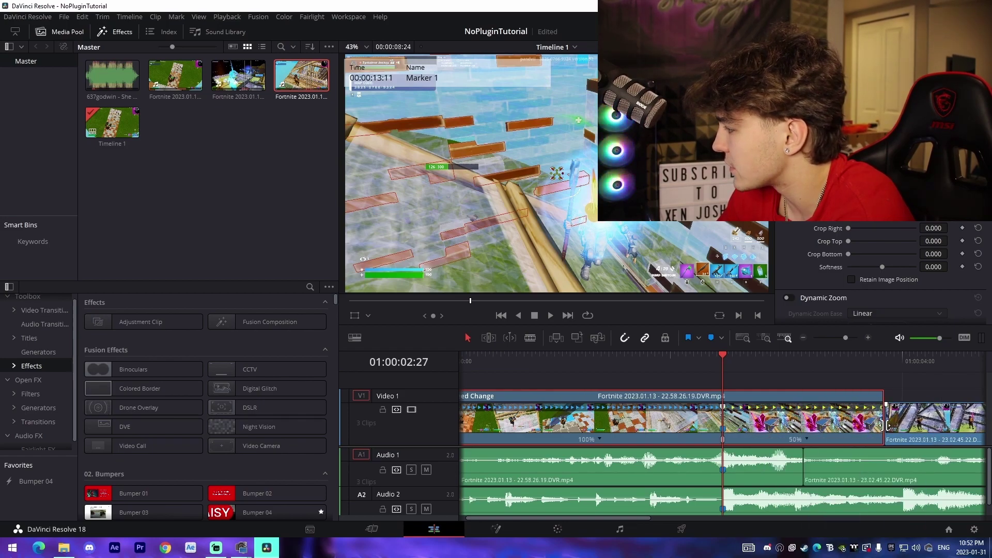
# Trim the slowed first clip's end back to where its audio ends, and play back the retimed clips from the first marker.
pyautogui.moveTo(880, 431); pyautogui.dragTo(805, 436)
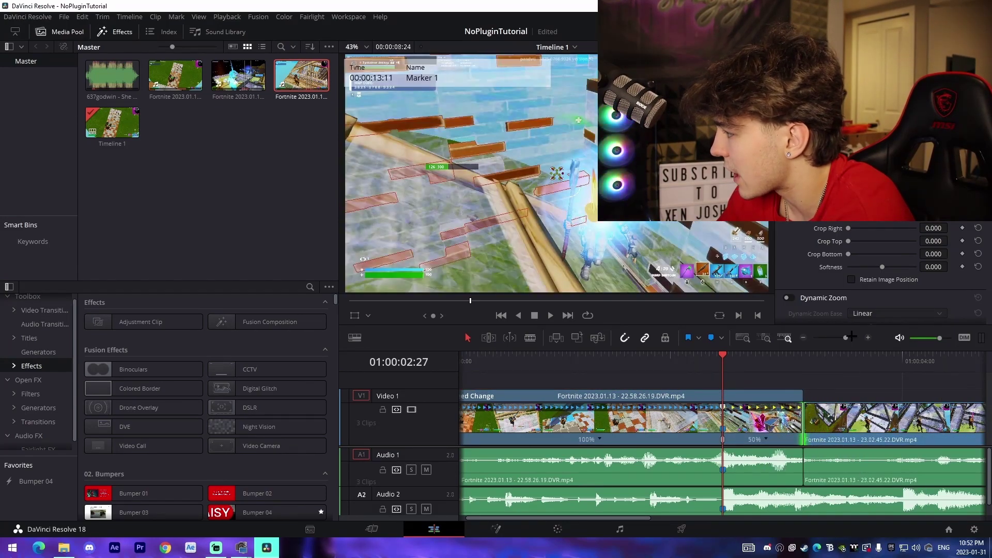
pyautogui.moveTo(851, 337); pyautogui.dragTo(842, 337)
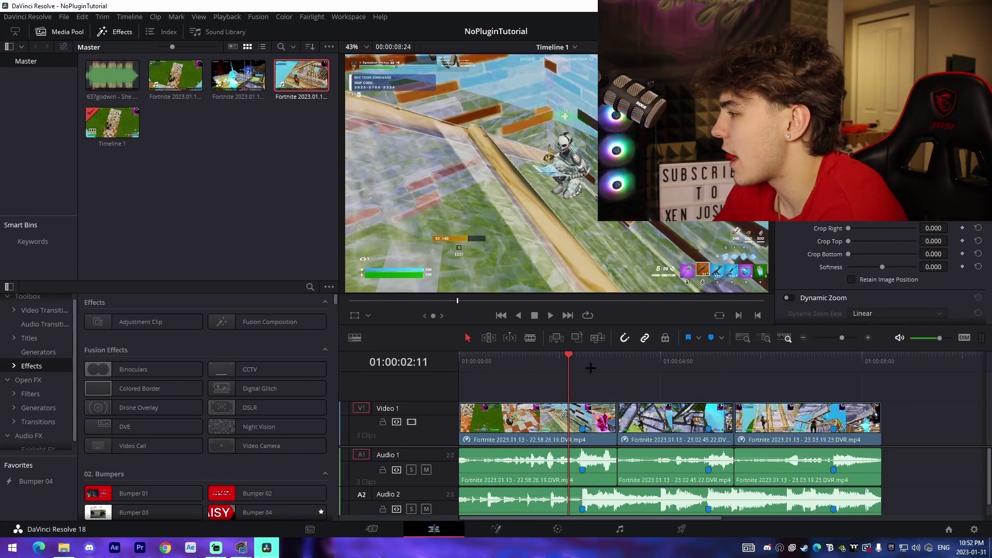
pyautogui.moveTo(576, 364); pyautogui.dragTo(590, 365)
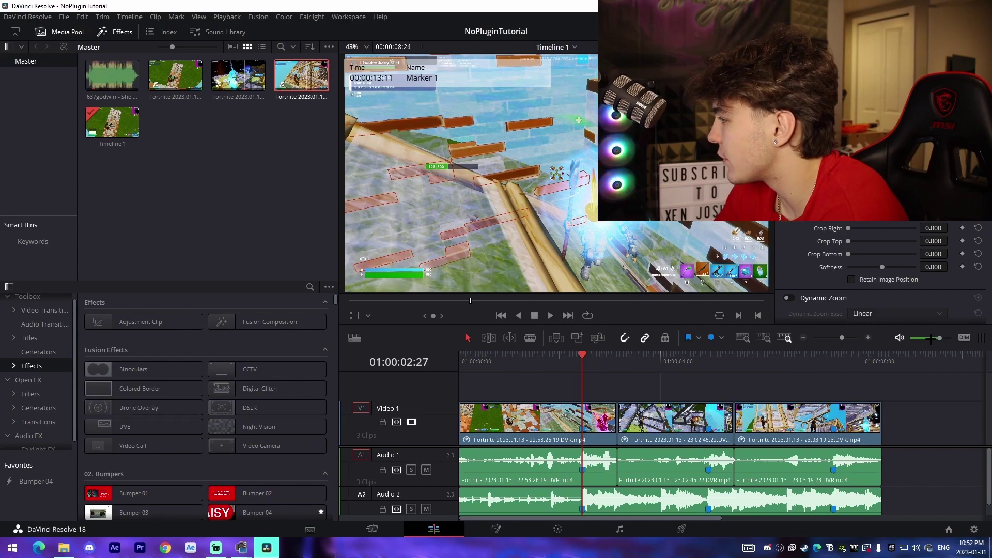
pyautogui.press('space')
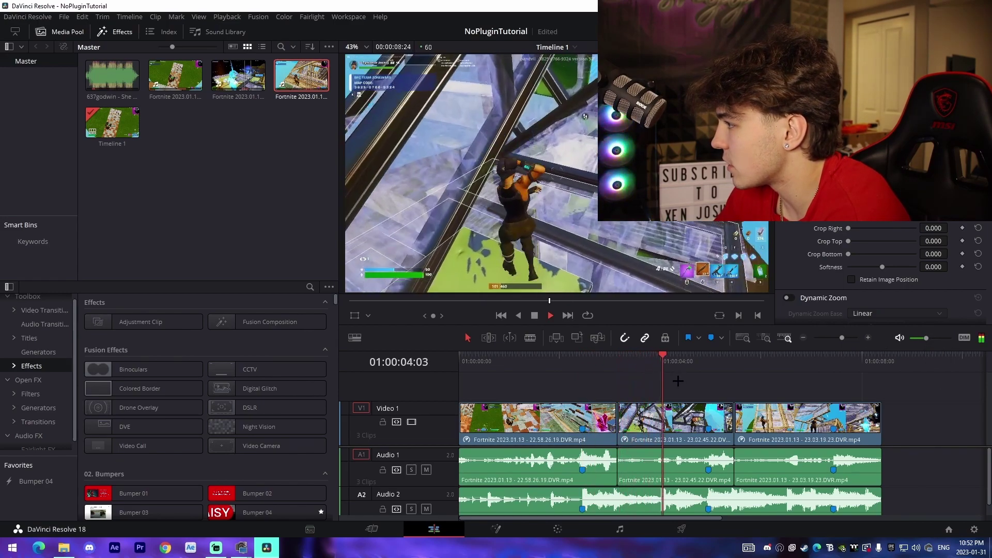
pyautogui.press('space')
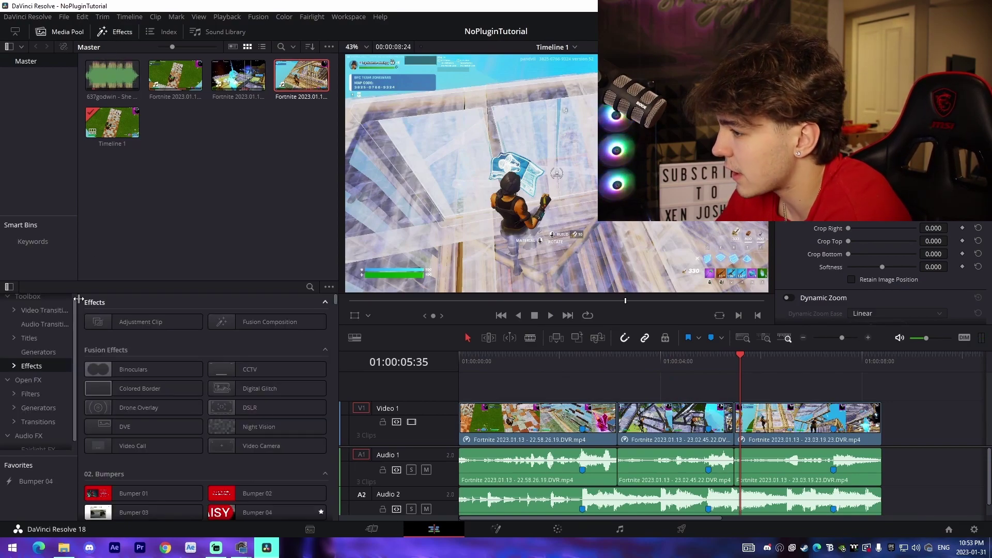
# Place adjustment clips above the three Fortnite clips, each running from the clip's marker to its end.
pyautogui.moveTo(122, 321); pyautogui.dragTo(584, 399)
pyautogui.moveTo(831, 387); pyautogui.dragTo(722, 390)
pyautogui.moveTo(738, 388)
pyautogui.mouseDown()
pyautogui.moveTo(707, 363)
pyautogui.moveTo(711, 388)
pyautogui.moveTo(848, 386)
pyautogui.moveTo(843, 362)
pyautogui.moveTo(862, 386)
pyautogui.moveTo(882, 386)
pyautogui.mouseUp()
# Open the adjustment clip at the 01:00:02:27 marker for editing in Fusion.
pyautogui.click(582, 357)
pyautogui.click(496, 529)
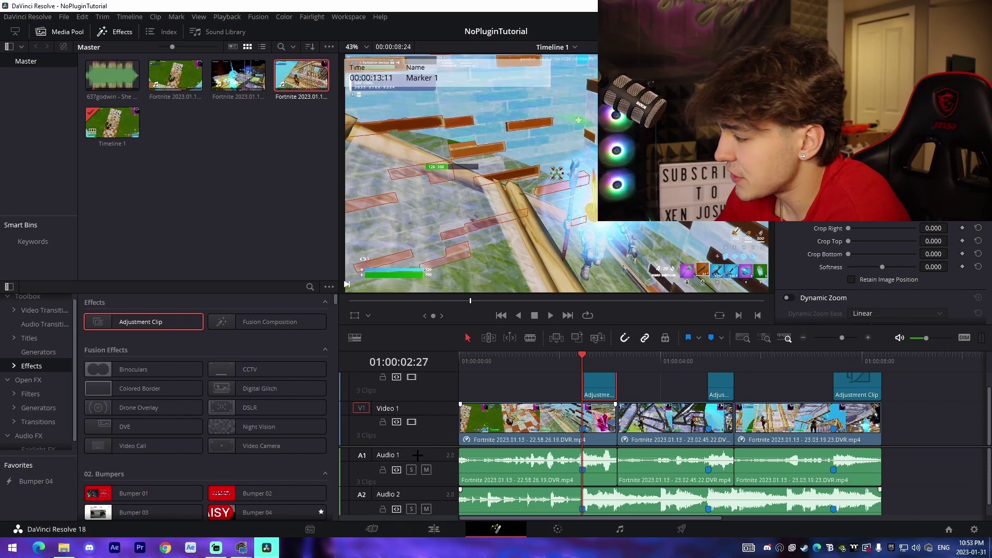
pyautogui.moveTo(258, 376); pyautogui.dragTo(476, 380)
pyautogui.click(430, 385)
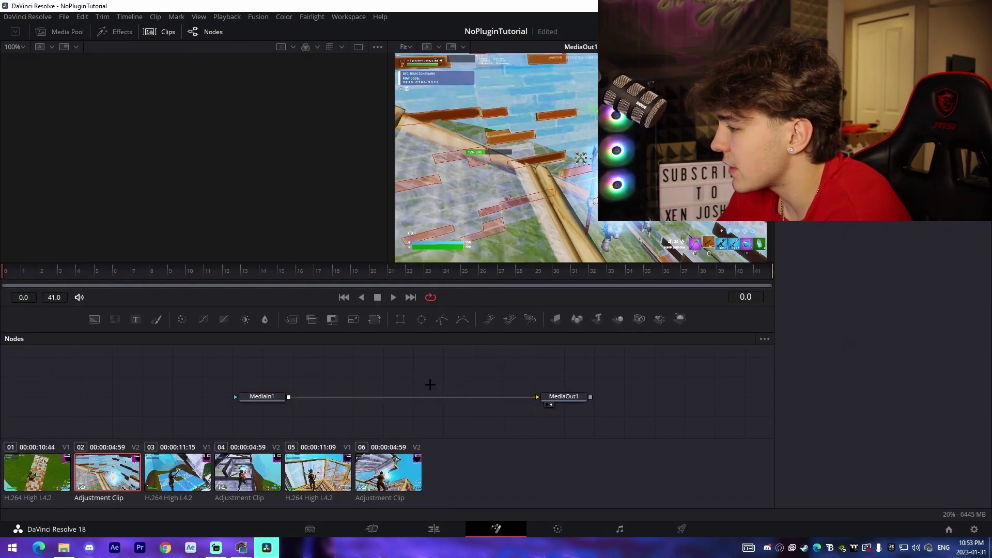
# Insert a Camera Shake node between MediaIn1 and MediaOut1, with X and Y deviation 0, rotation deviation 0.45 and speed 0.09.
pyautogui.hotkey('shift', 'space')
pyautogui.write('camer')
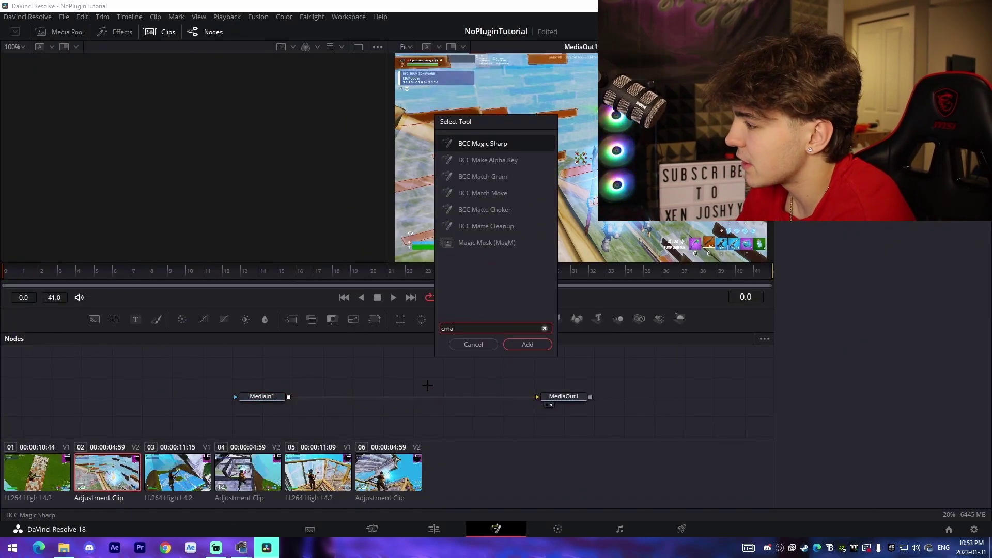
pyautogui.write('a')
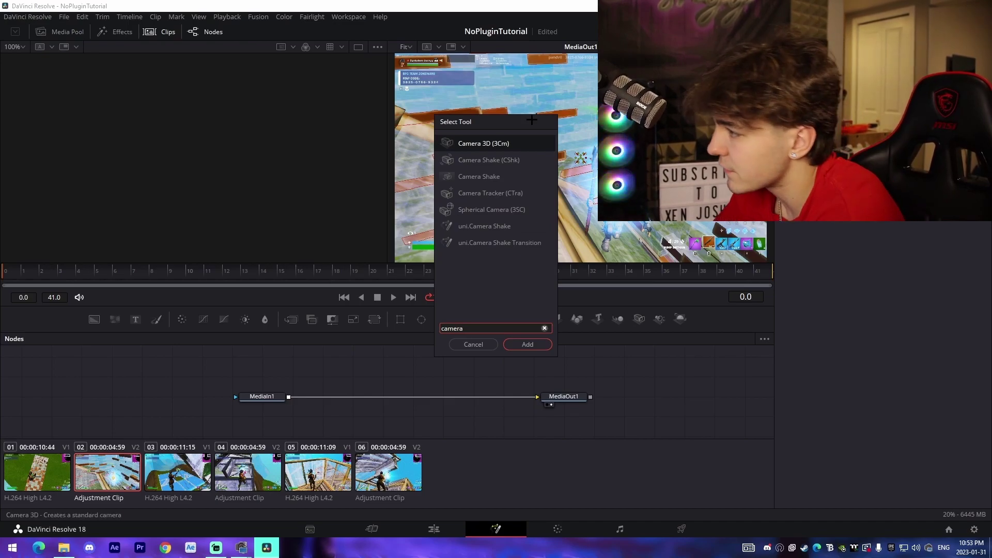
pyautogui.write(' Shake')
pyautogui.click(517, 345)
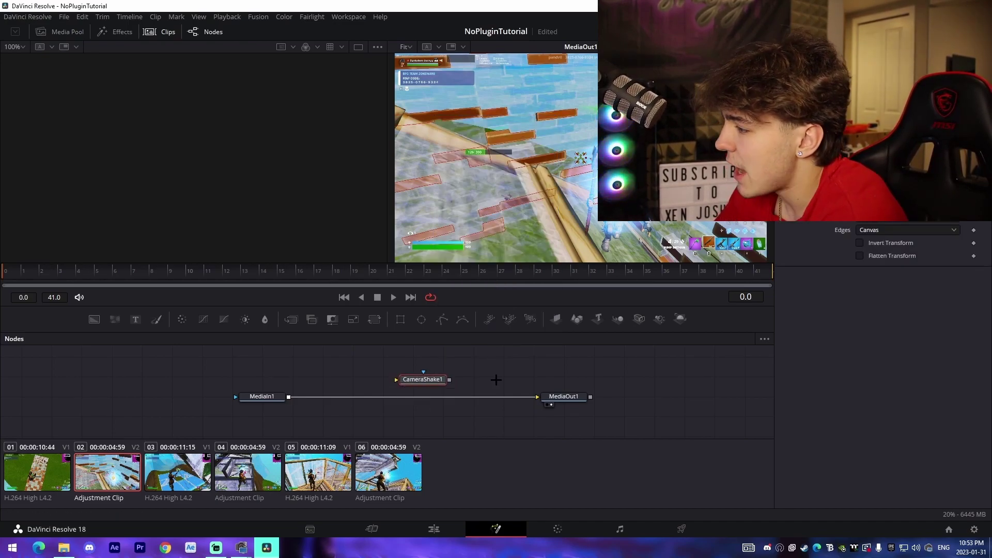
pyautogui.moveTo(534, 396)
pyautogui.mouseDown()
pyautogui.moveTo(396, 379)
pyautogui.moveTo(537, 397)
pyautogui.mouseUp()
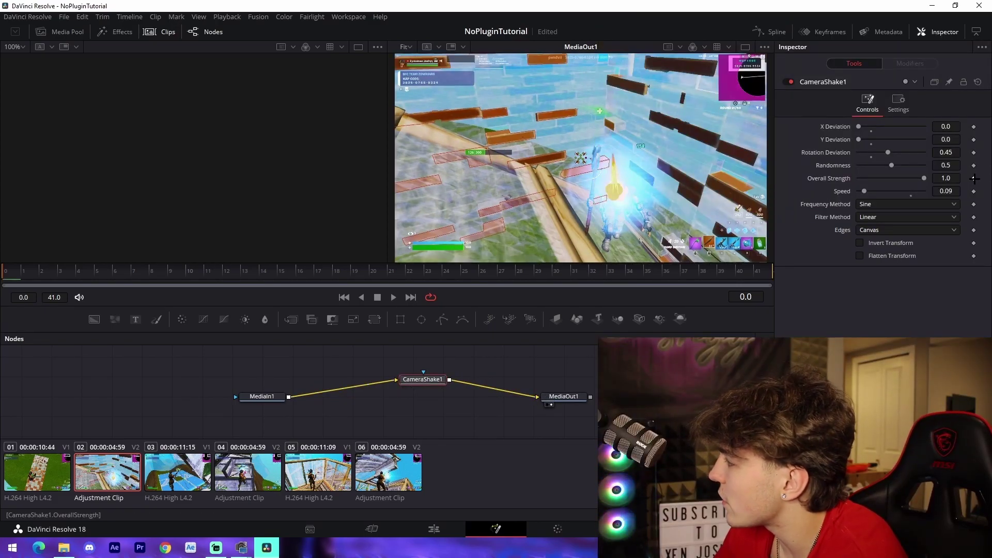
# Keyframe CameraShake1's Overall Strength from 1.0 at frame 0 to 0 at frame 41, and set its Edges to Mirror.
pyautogui.moveTo(688, 276); pyautogui.dragTo(955, 264)
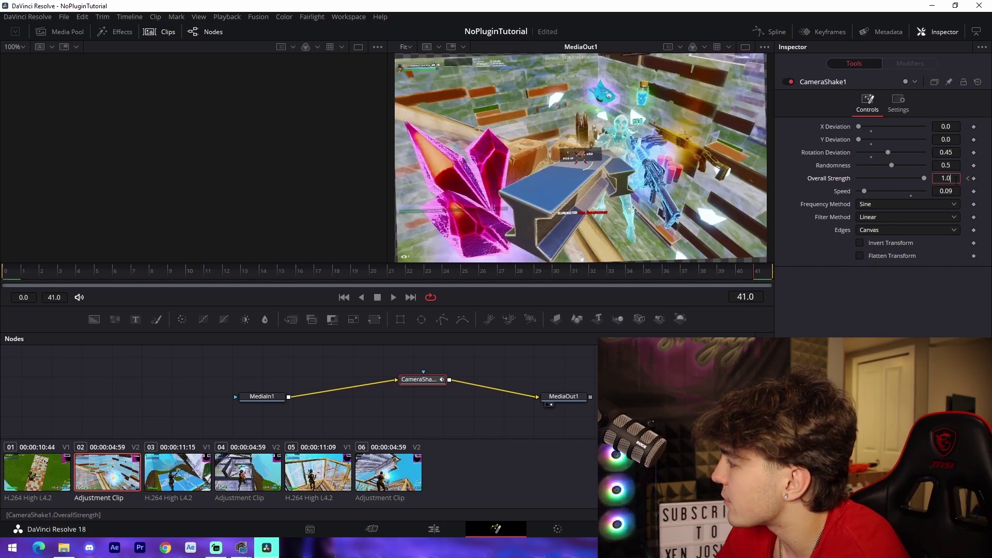
pyautogui.write('0')
pyautogui.press('Tab')
pyautogui.click(905, 230)
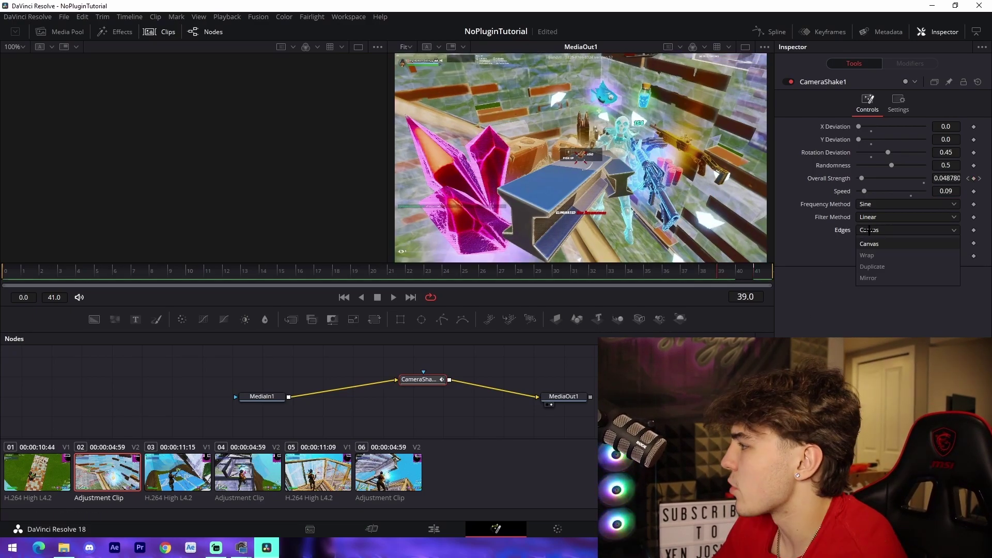
pyautogui.click(873, 280)
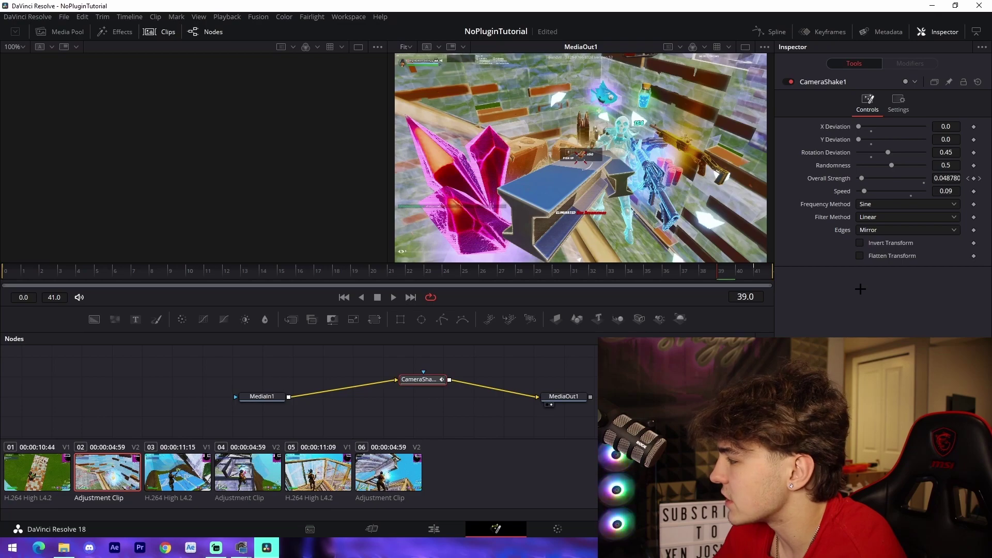
# Insert a second Camera Shake node between CameraShake1 and MediaOut1.
pyautogui.hotkey('shift', 'space')
pyautogui.write('cam')
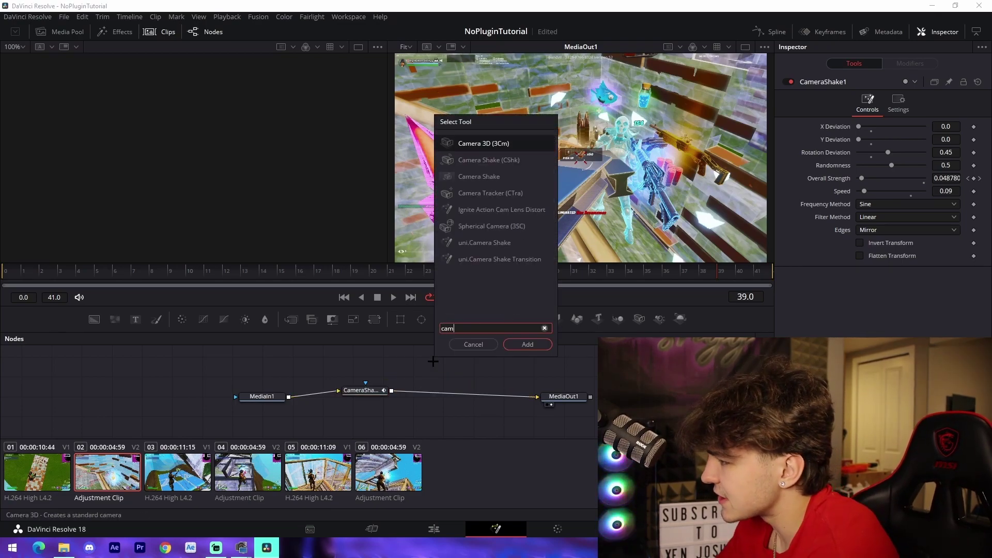
pyautogui.click(479, 176)
pyautogui.click(528, 344)
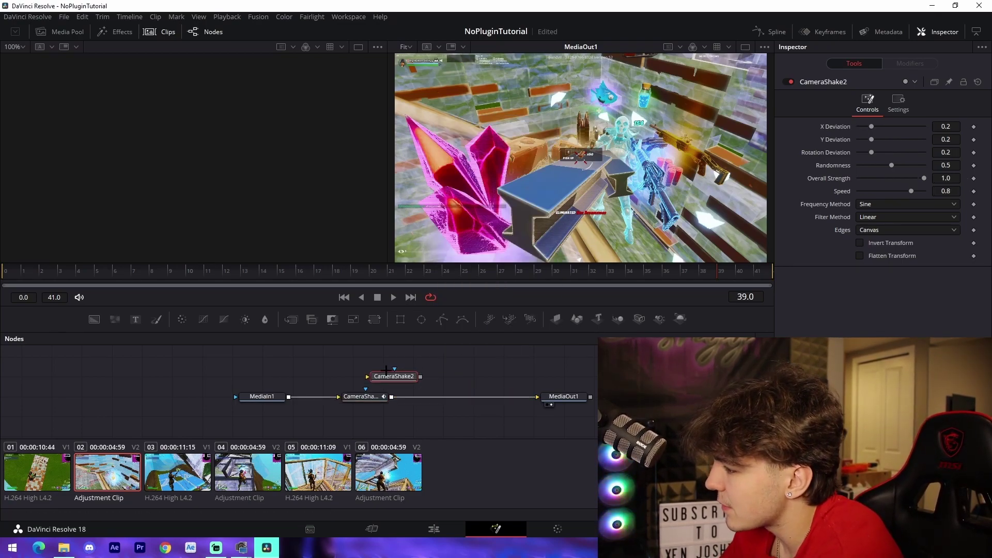
pyautogui.moveTo(386, 371); pyautogui.dragTo(446, 389)
# Set CameraShake2's X and rotation deviation to 0, Y deviation to 0.4 and Edges to Mirror, and keyframe Overall Strength from 1.0 to 0 at frame 10.
pyautogui.moveTo(871, 126)
pyautogui.mouseDown()
pyautogui.moveTo(858, 126)
pyautogui.moveTo(858, 152)
pyautogui.moveTo(878, 139)
pyautogui.mouseUp()
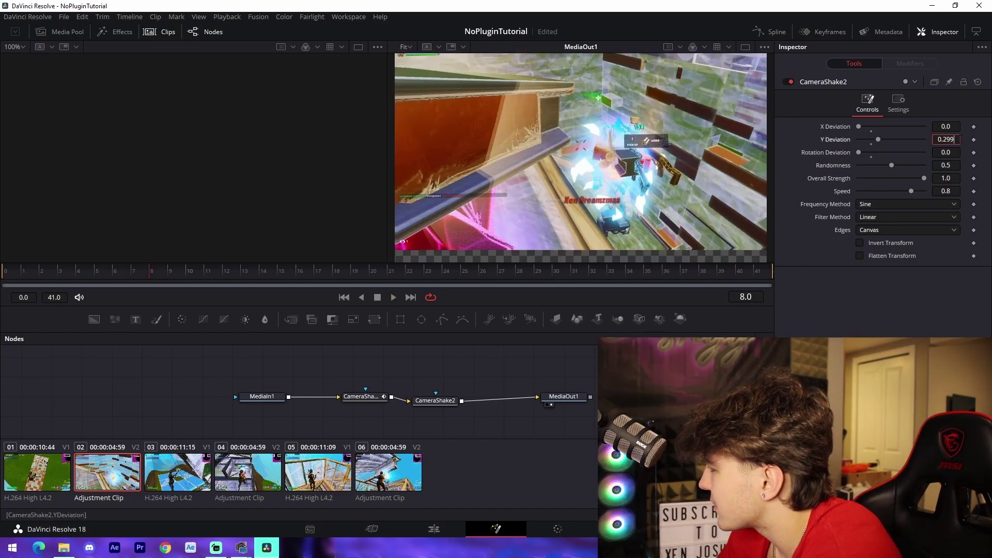
pyautogui.press('Tab')
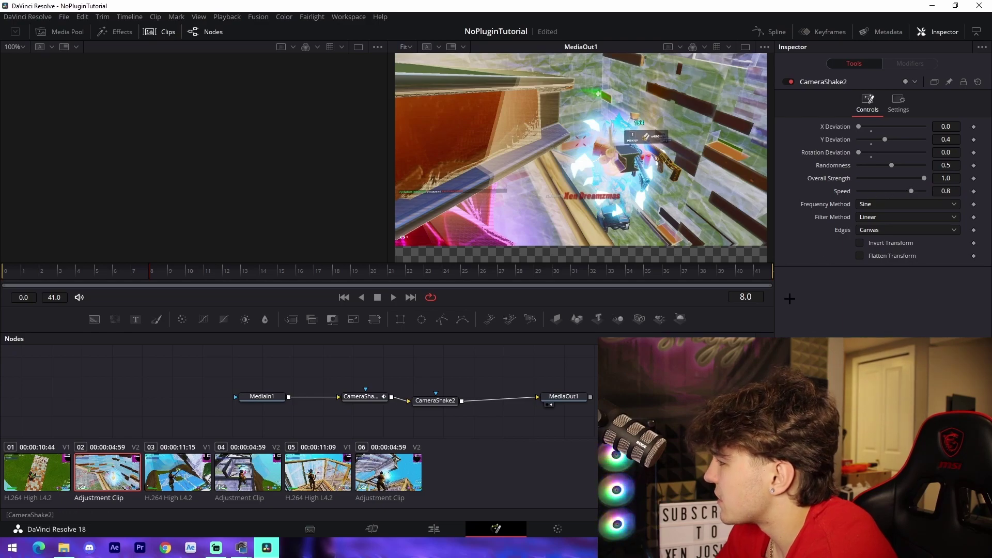
pyautogui.click(884, 230)
pyautogui.click(878, 270)
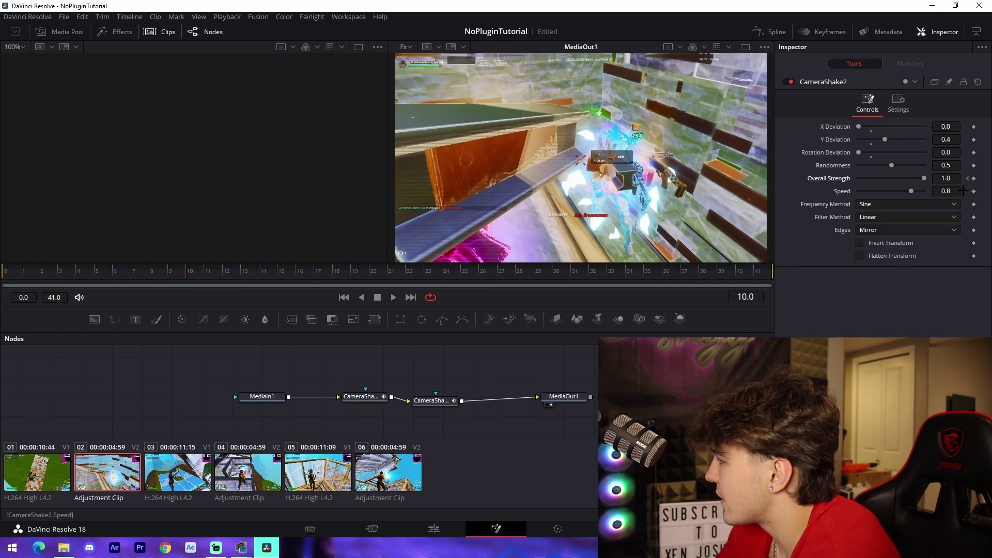
pyautogui.write('0')
pyautogui.press('Return')
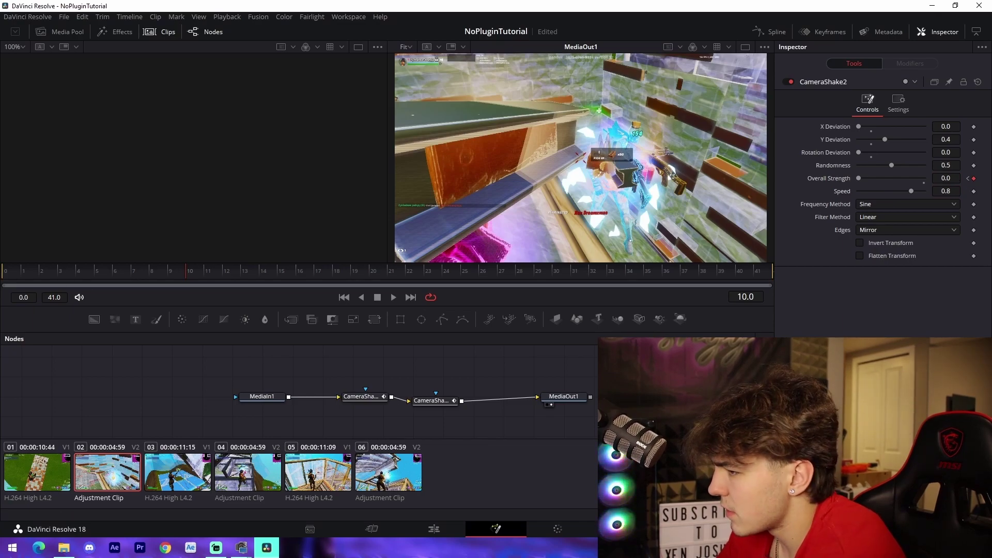
# Space out the nodes and insert a Flicker Addition node between CameraShake2 and MediaOut1.
pyautogui.moveTo(443, 425); pyautogui.dragTo(364, 390)
pyautogui.moveTo(435, 401); pyautogui.dragTo(415, 401)
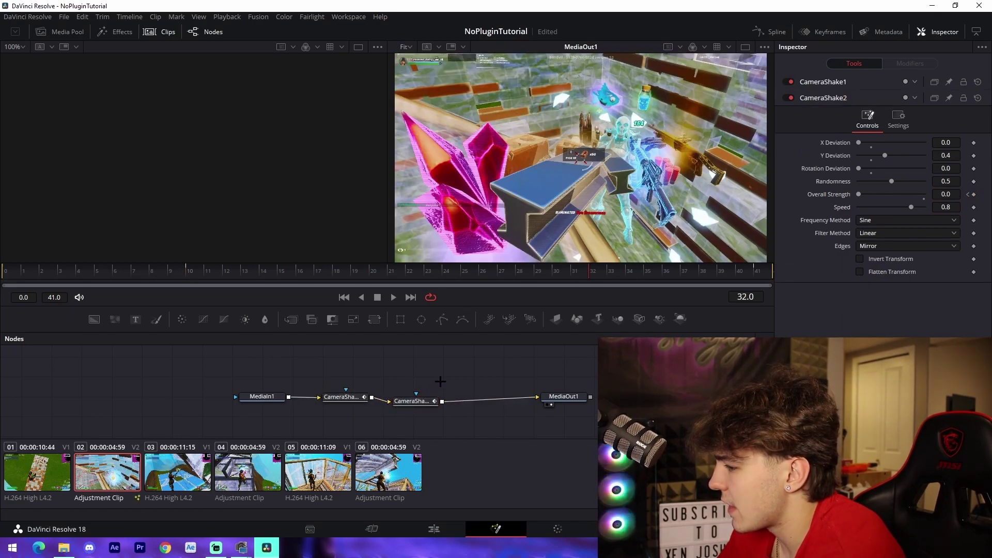
pyautogui.moveTo(555, 398); pyautogui.dragTo(672, 397)
pyautogui.hotkey('shift', 'space')
pyautogui.write('flicker')
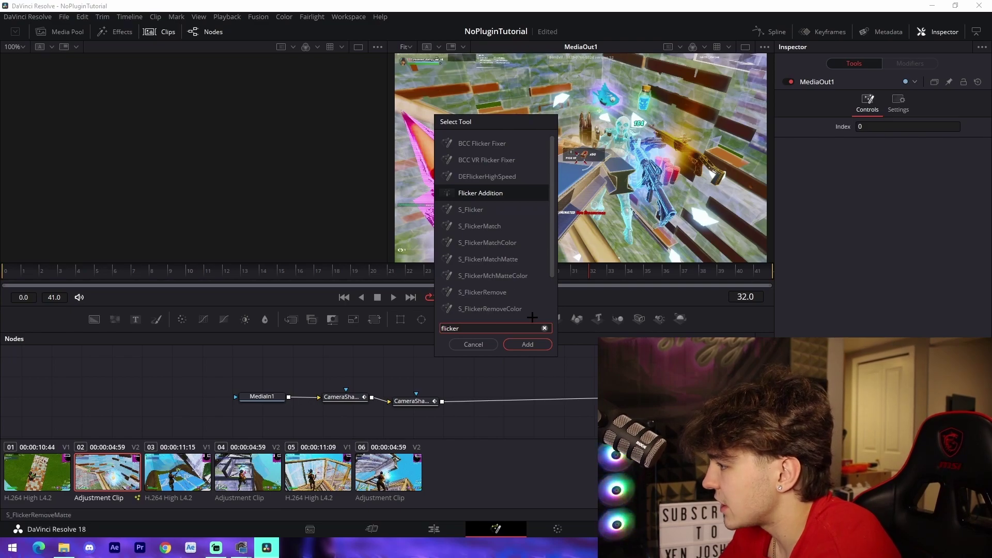
pyautogui.click(514, 344)
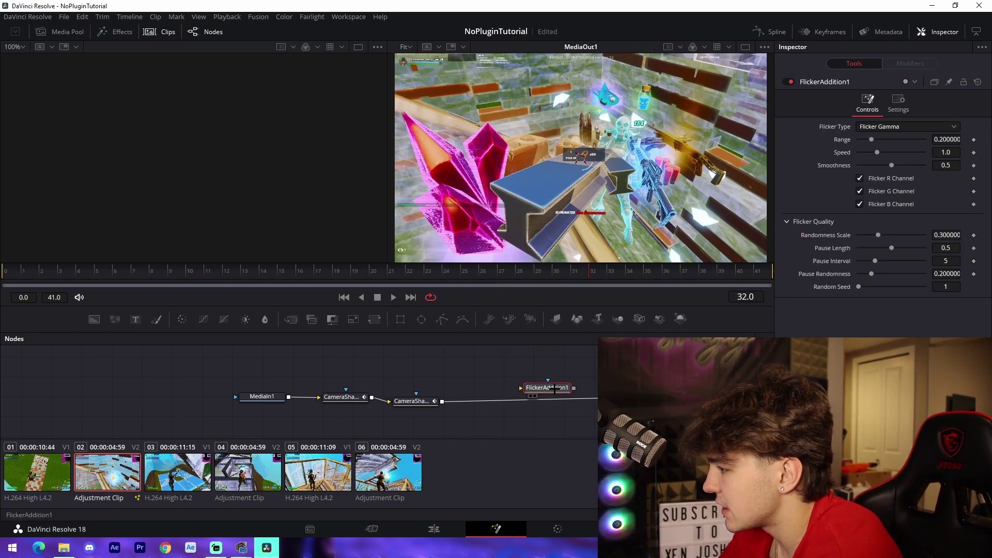
pyautogui.moveTo(555, 390); pyautogui.dragTo(523, 401)
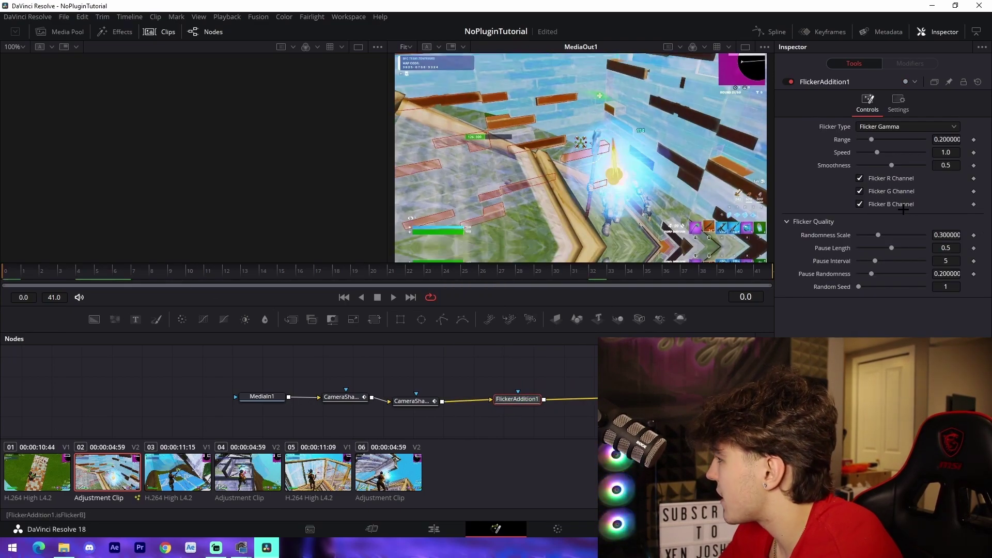
# Keyframe the flicker node's Blend from 1.0 at frame 0 to an end keyframe at frame 41, and play the result.
pyautogui.click(889, 106)
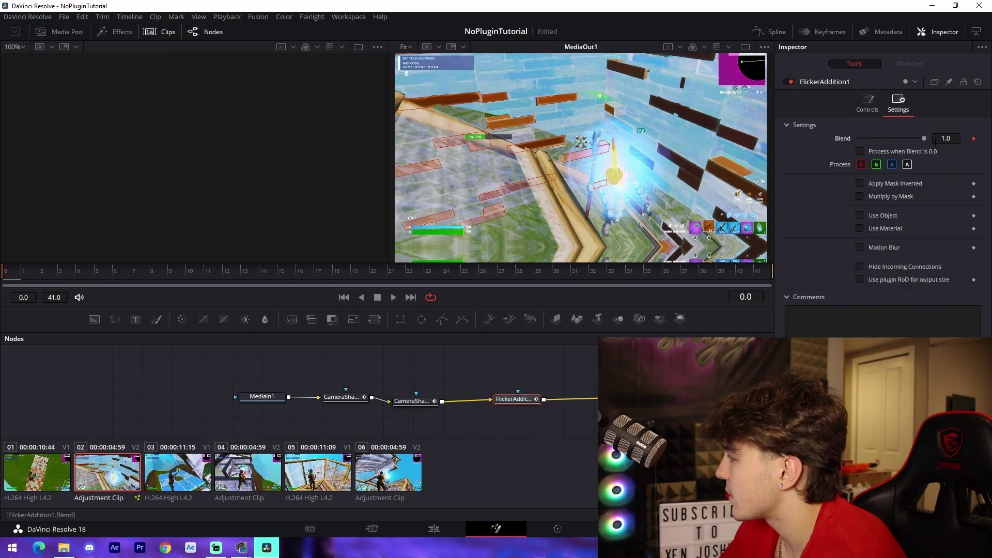
pyautogui.click(759, 272)
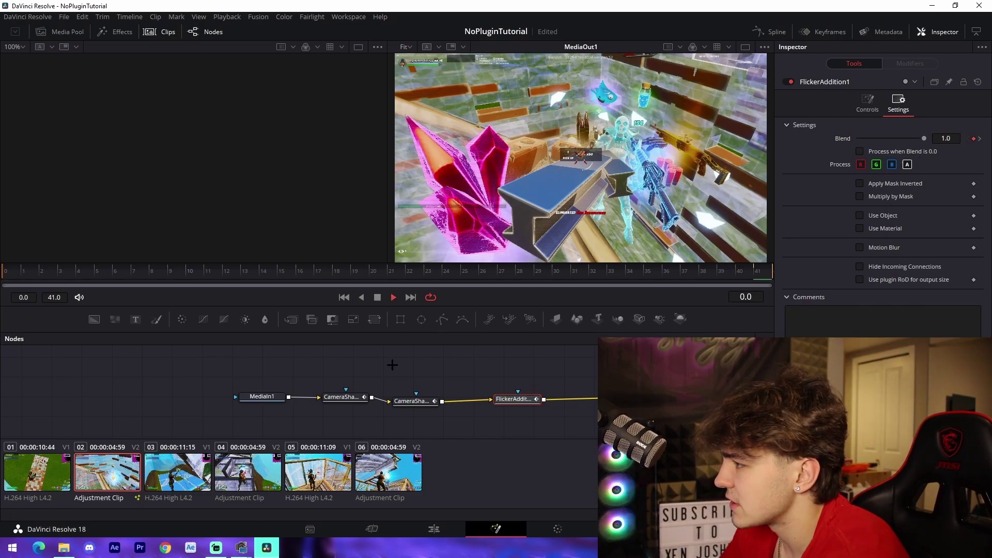
pyautogui.press('space')
# Insert a Glow node between FlickerAddition1 and MediaOut1.
pyautogui.click(620, 398)
pyautogui.hotkey('shift', 'space')
pyautogui.write('glow')
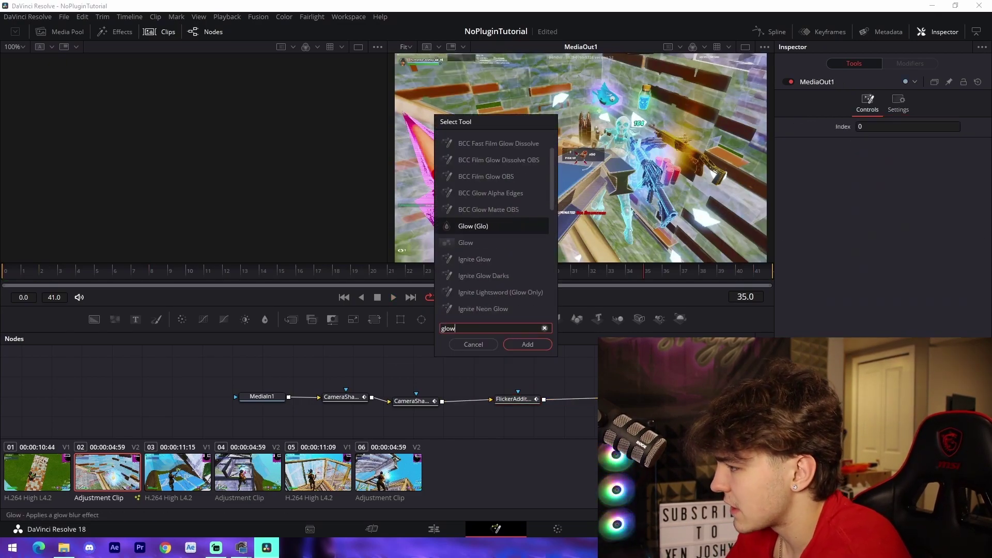
pyautogui.press('Return')
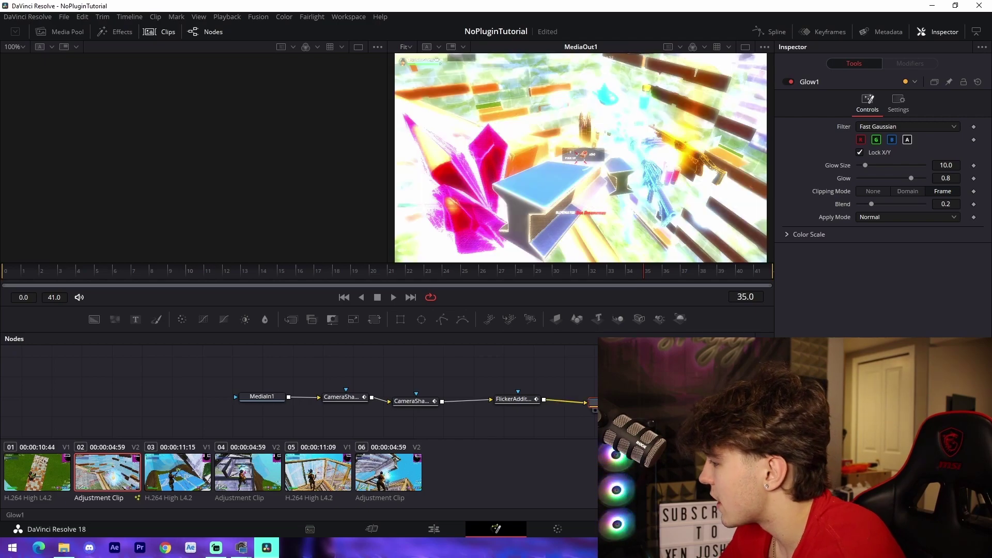
# Keyframe the Glow amount from 0.8 at frame 0 to 0 at frame 41, and save the project.
pyautogui.click(4, 271)
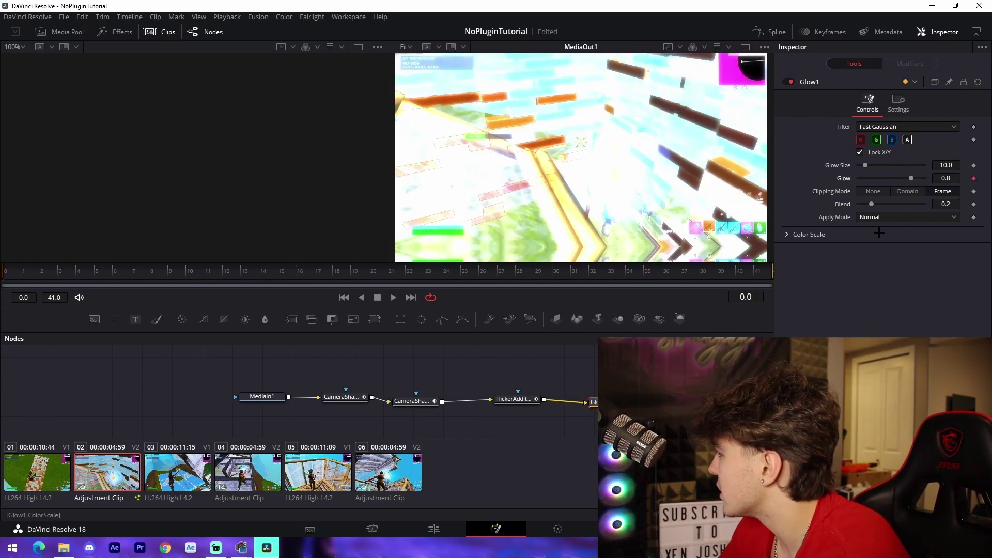
pyautogui.click(763, 271)
pyautogui.moveTo(910, 178); pyautogui.dragTo(594, 187)
pyautogui.hotkey('ctrl', 's')
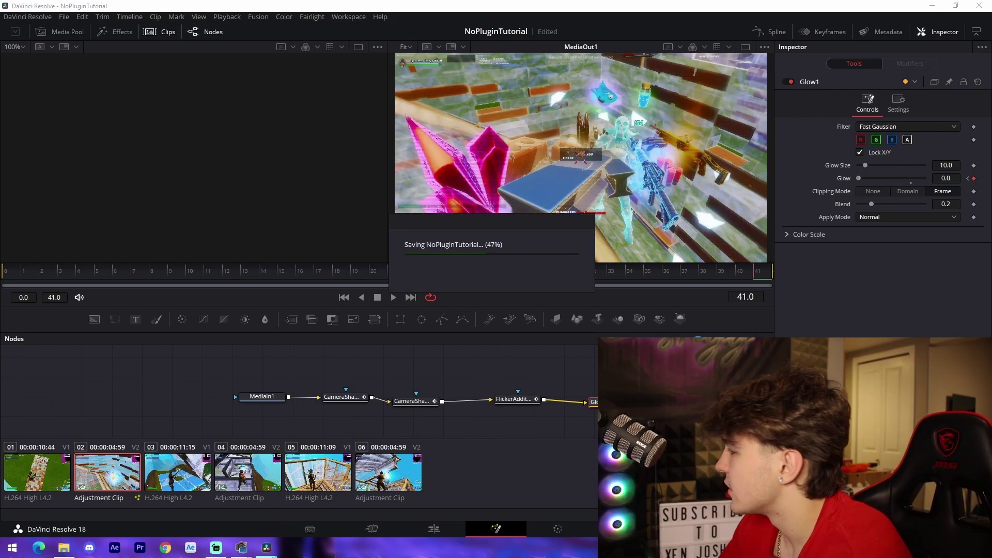
# Return to the edit timeline and play back the first clip's effects from just before its marker.
pyautogui.press('space')
pyautogui.hotkey('shift', '4')
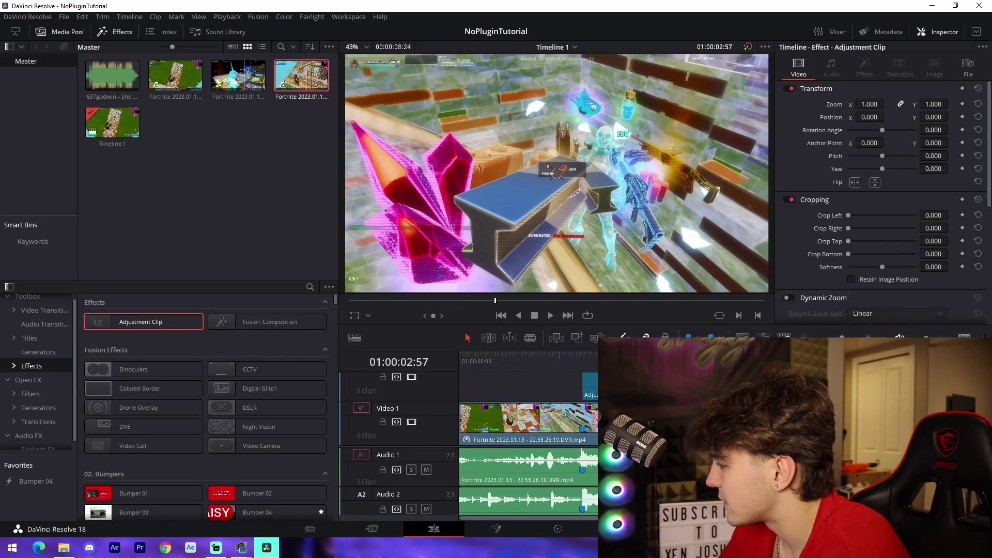
pyautogui.click(569, 356)
pyautogui.scroll(1, 552, 378)
pyautogui.press('space')
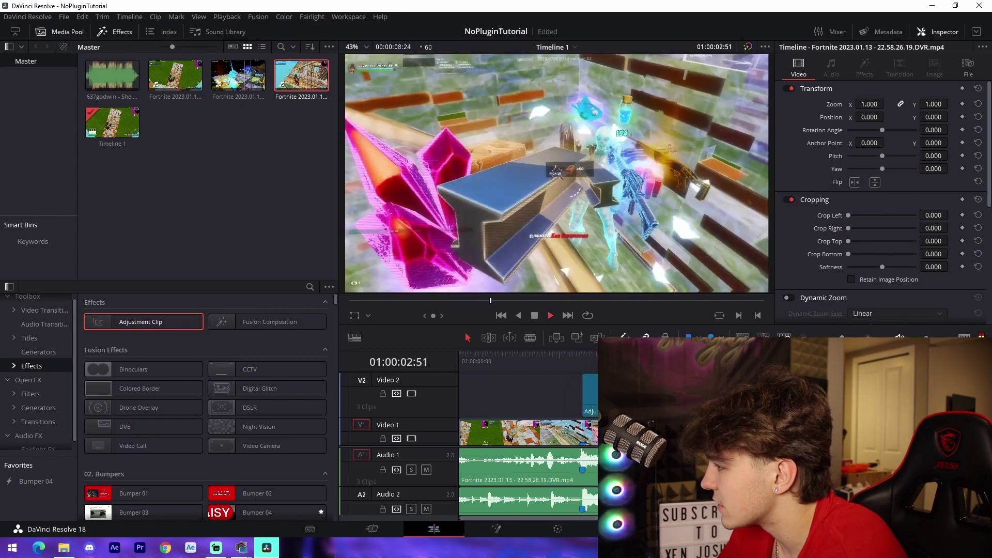
pyautogui.click(562, 355)
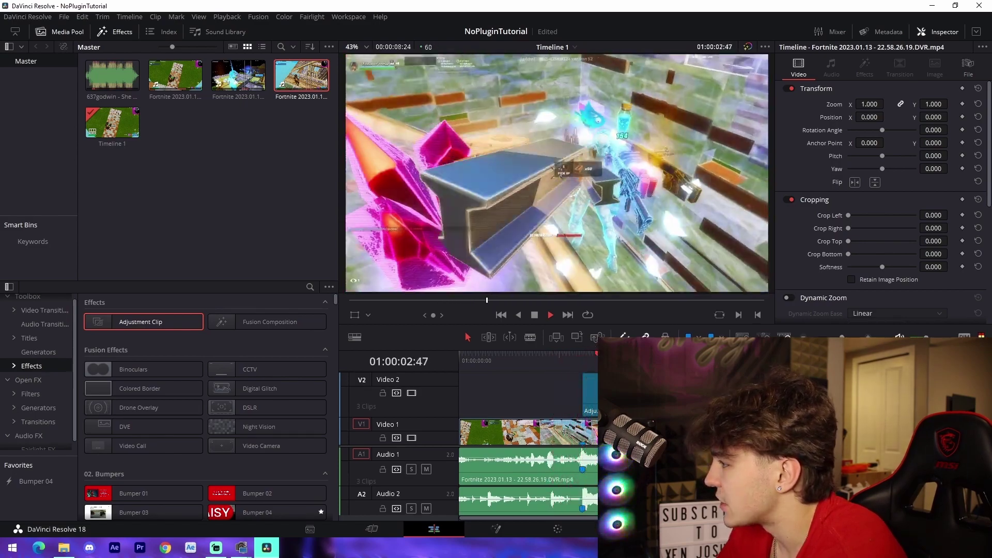
pyautogui.press('space')
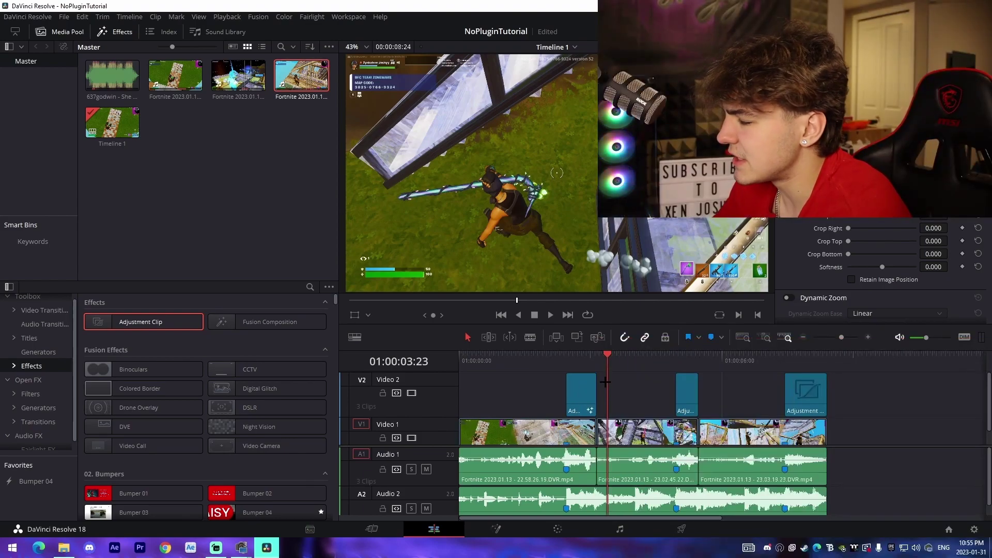
# Replace the second clip's adjustment clip with a copy of the first one, running from the 01:00:04:57 marker to the clip's end.
pyautogui.click(572, 363)
pyautogui.moveTo(665, 357); pyautogui.dragTo(676, 357)
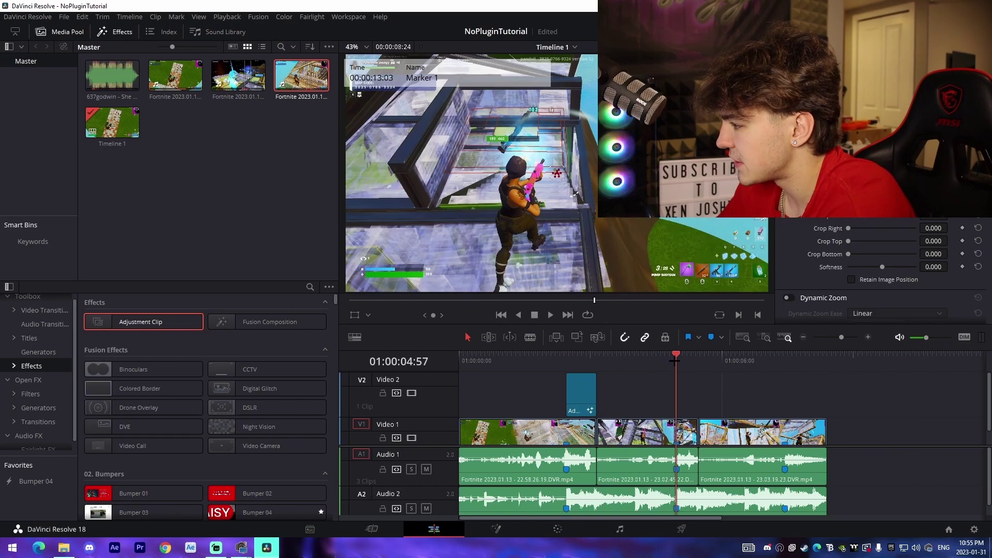
pyautogui.hotkey('ctrl', 'v')
pyautogui.click(676, 357)
pyautogui.moveTo(705, 393); pyautogui.dragTo(698, 392)
# Replace the third clip's adjustment clip with the copied one from the 01:00:07:26 marker to the clip's end, and play it back.
pyautogui.click(770, 359)
pyautogui.moveTo(771, 360); pyautogui.dragTo(785, 364)
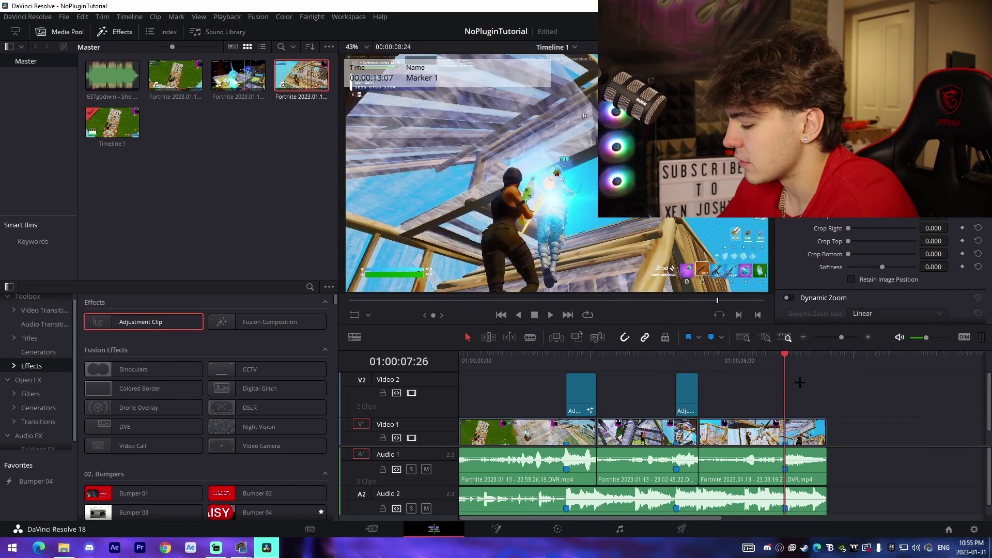
pyautogui.hotkey('ctrl', 'v')
pyautogui.moveTo(814, 393); pyautogui.dragTo(827, 401)
pyautogui.click(775, 363)
pyautogui.press('space')
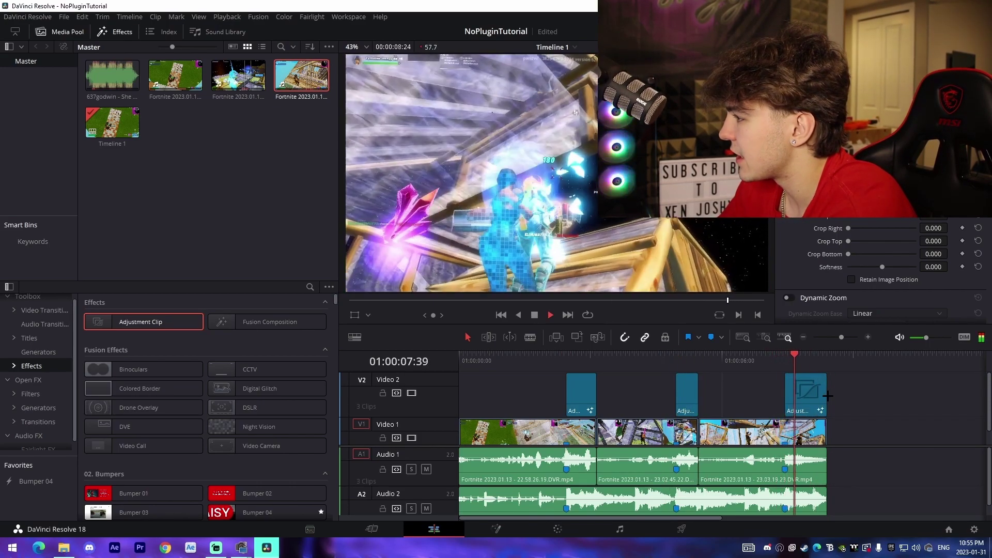
pyautogui.press('space')
# Add a Cross Dissolve video transition at the cut between the first and second gameplay clips.
pyautogui.click(487, 360)
pyautogui.moveTo(488, 361); pyautogui.dragTo(527, 361)
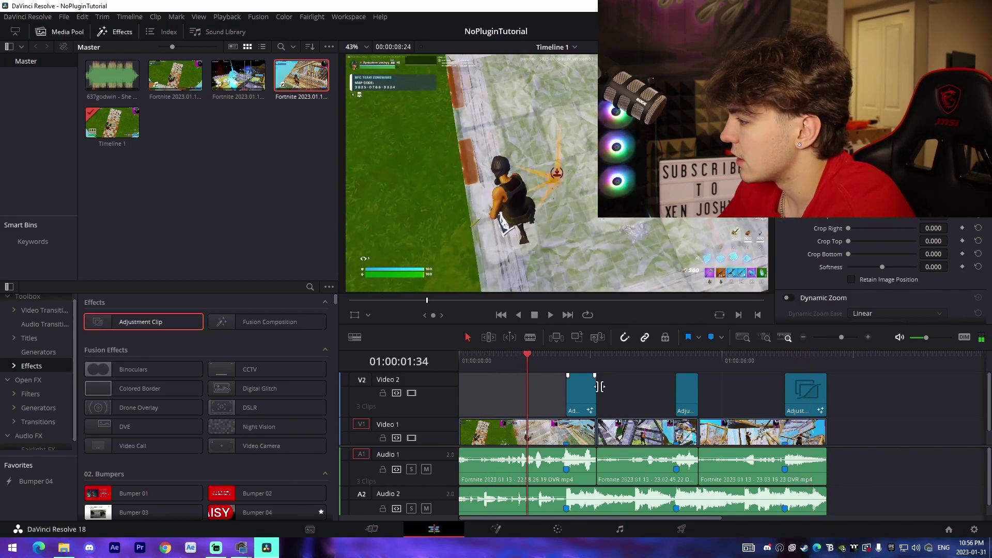
pyautogui.click(638, 392)
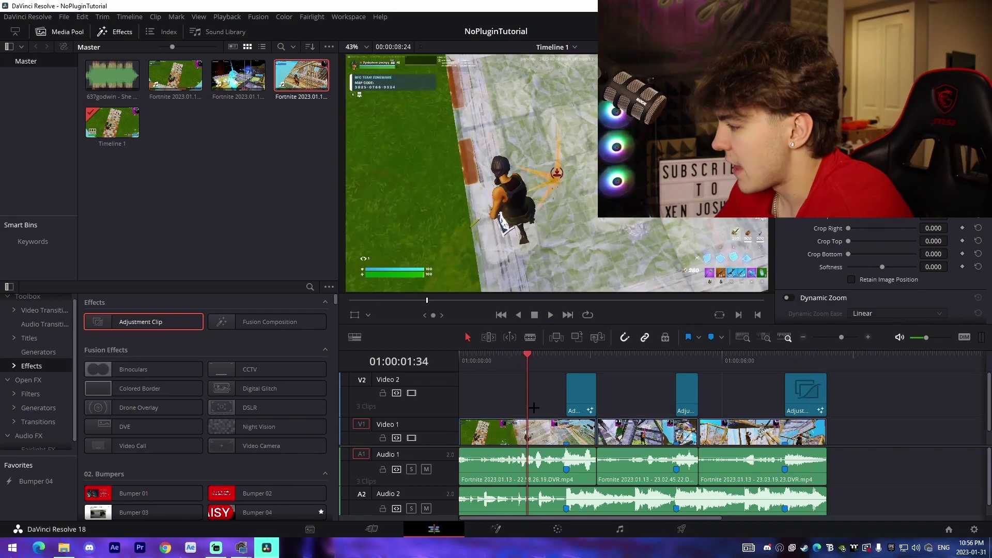
pyautogui.click(34, 314)
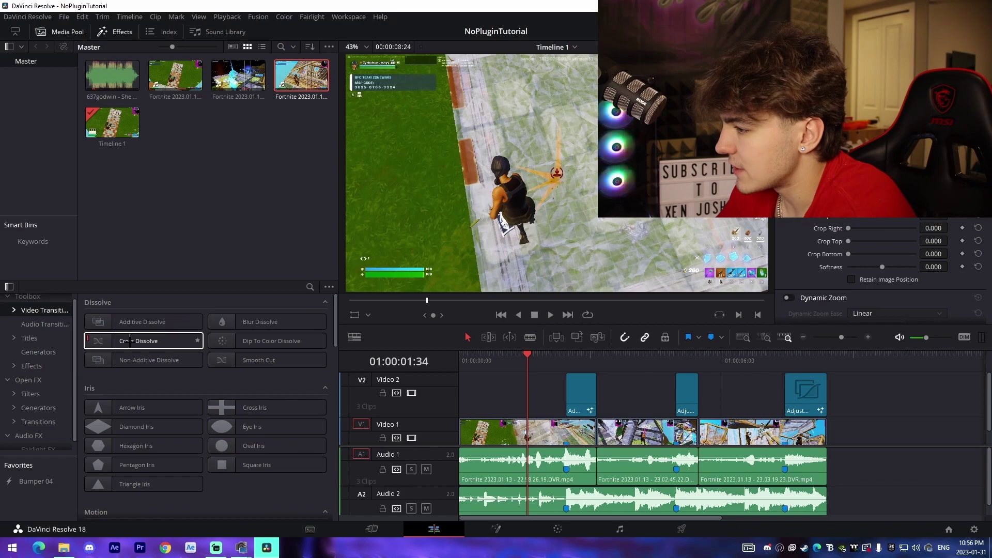
pyautogui.moveTo(129, 341); pyautogui.dragTo(620, 444)
# Browse the remaining video transitions through to the EasyEdit YouTube Transitions pack, and save the project.
pyautogui.scroll(-3, 152, 398)
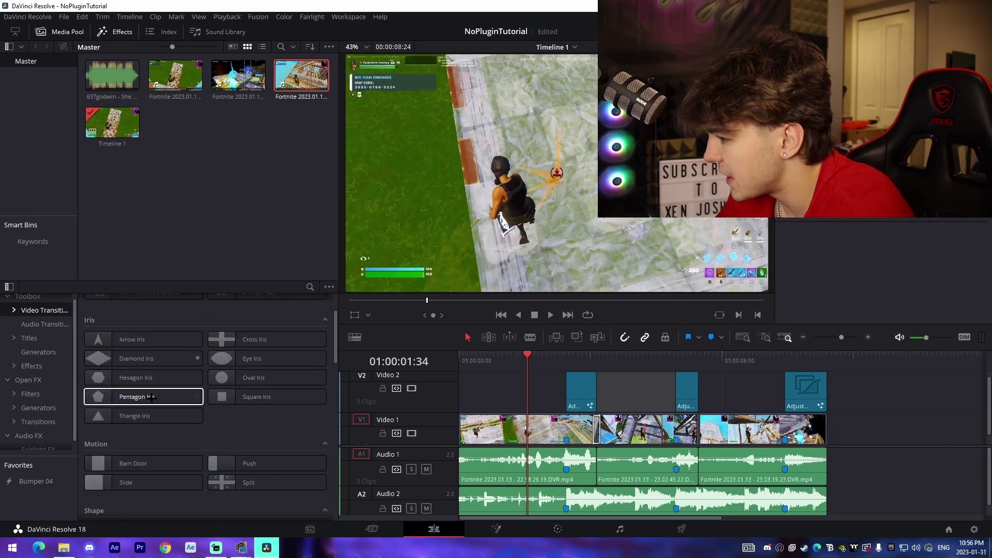
pyautogui.scroll(-3, 151, 398)
pyautogui.moveTo(144, 414); pyautogui.dragTo(265, 438)
pyautogui.scroll(-10, 178, 414)
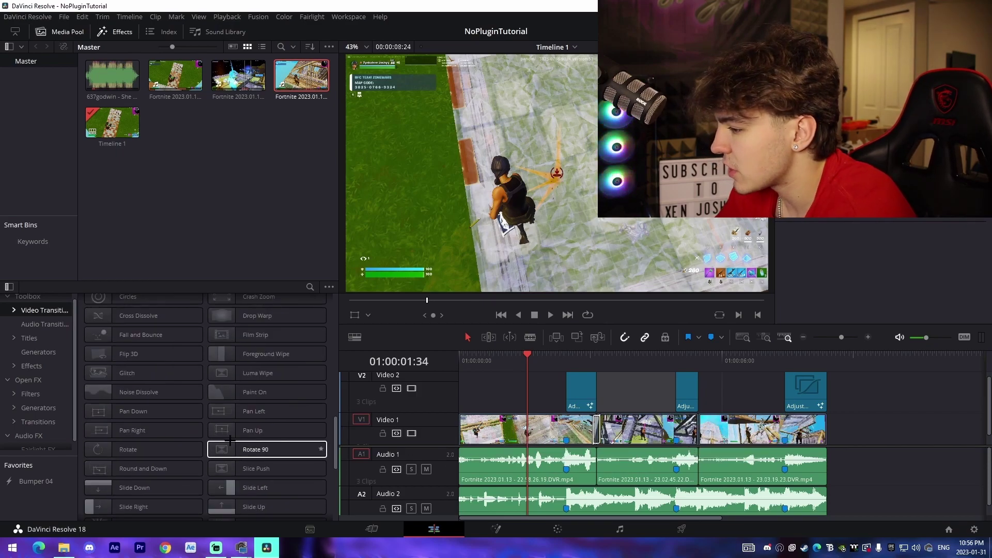
pyautogui.click(869, 454)
pyautogui.hotkey('ctrl', 's')
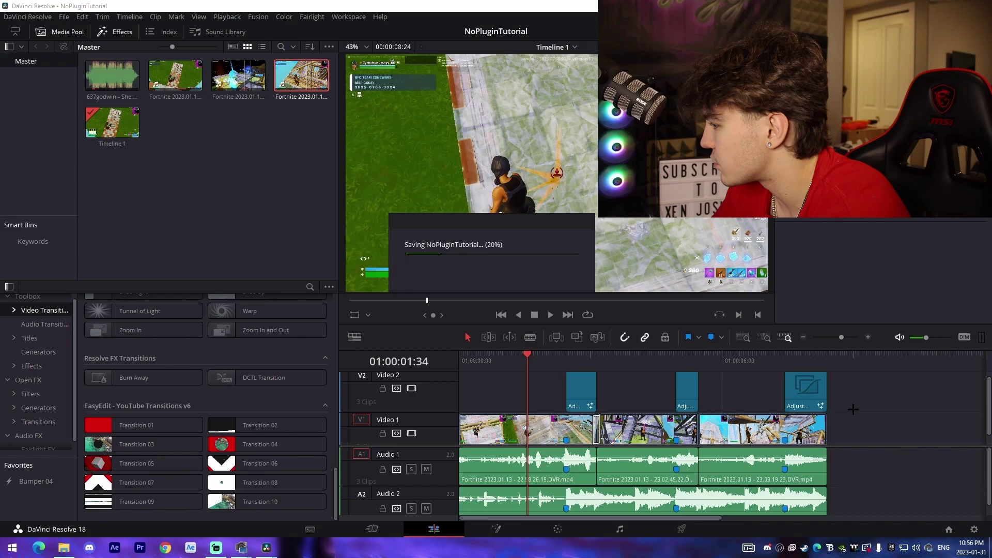
# Play back the timeline from its start through the first transition into the second clip.
pyautogui.click(474, 398)
pyautogui.press('space')
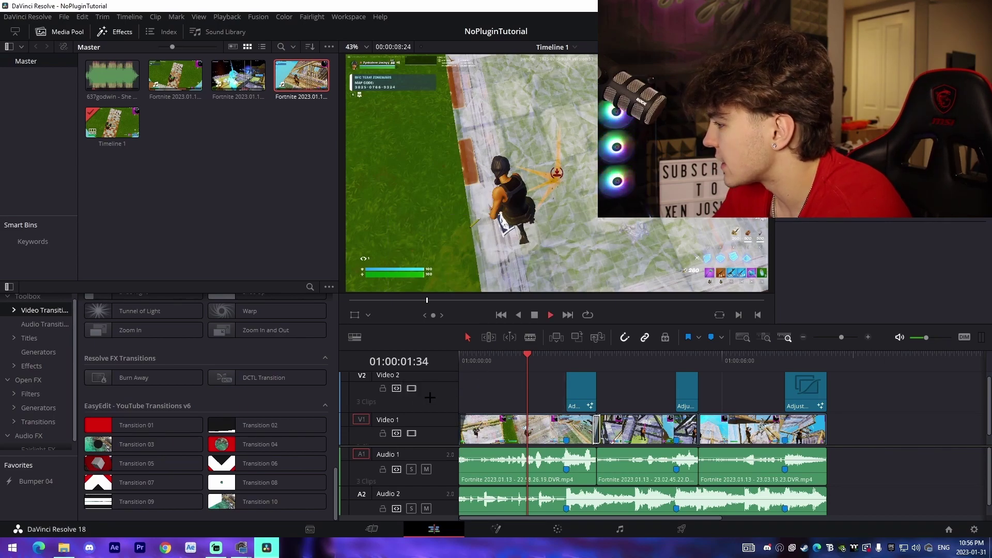
pyautogui.click(460, 355)
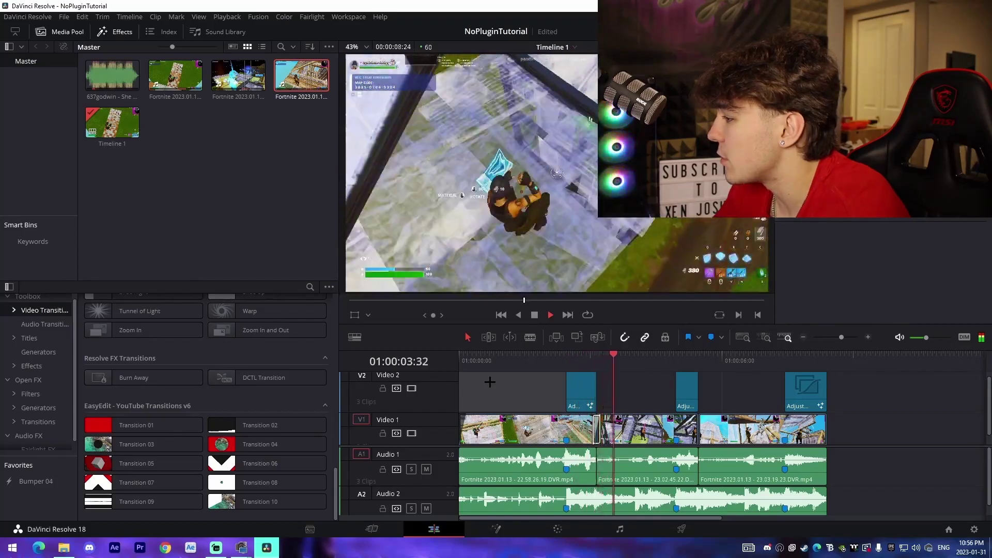
pyautogui.press('space')
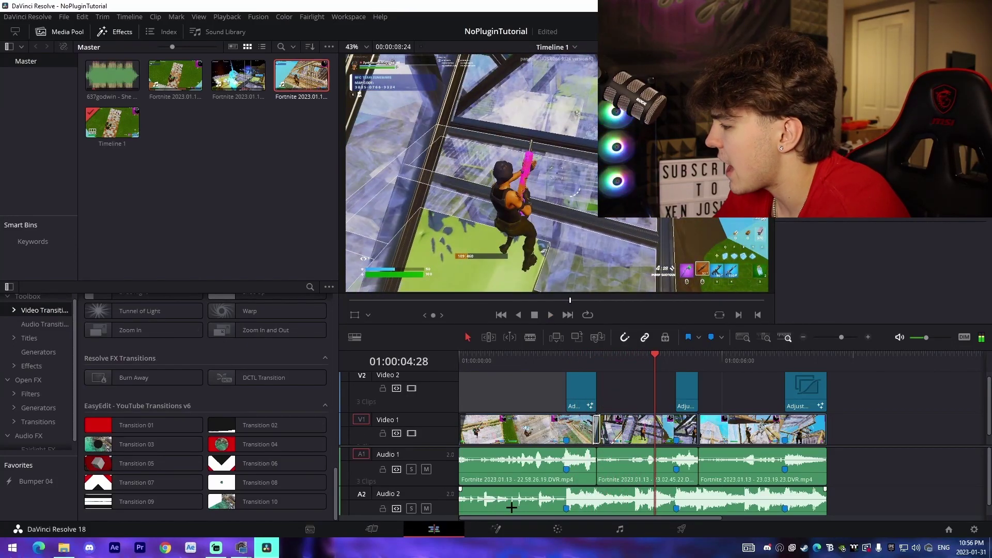
# Grade the first clip at 01:00:01:19 with saturation 79.40 and highlights 68.50 in the primary color wheels, and return to the edit timeline.
pyautogui.click(642, 419)
pyautogui.click(517, 355)
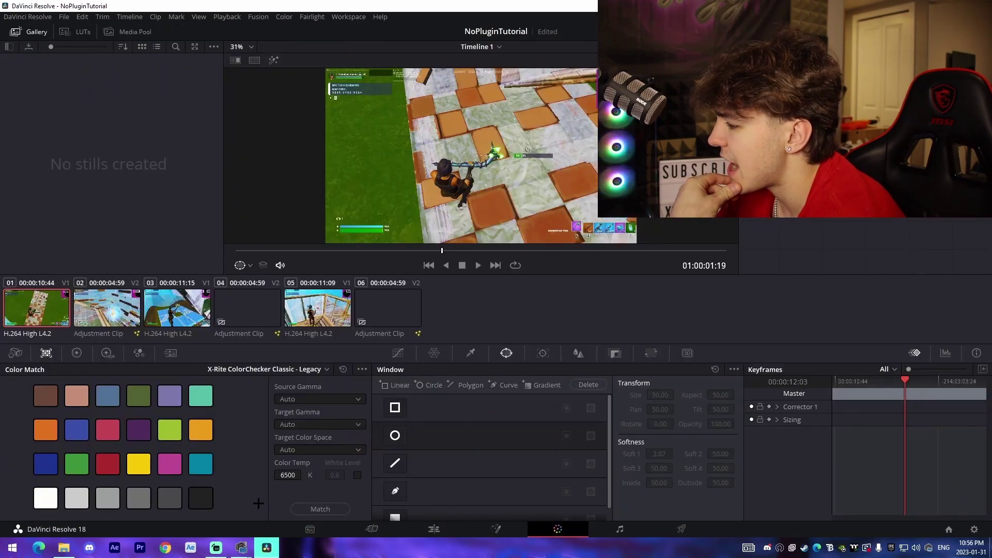
pyautogui.click(76, 352)
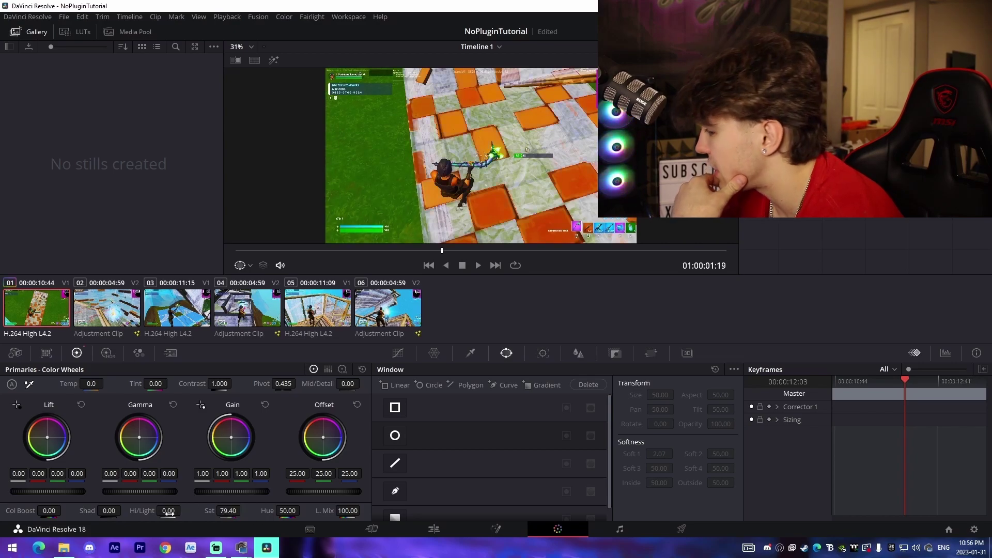
pyautogui.moveTo(169, 510); pyautogui.dragTo(210, 511)
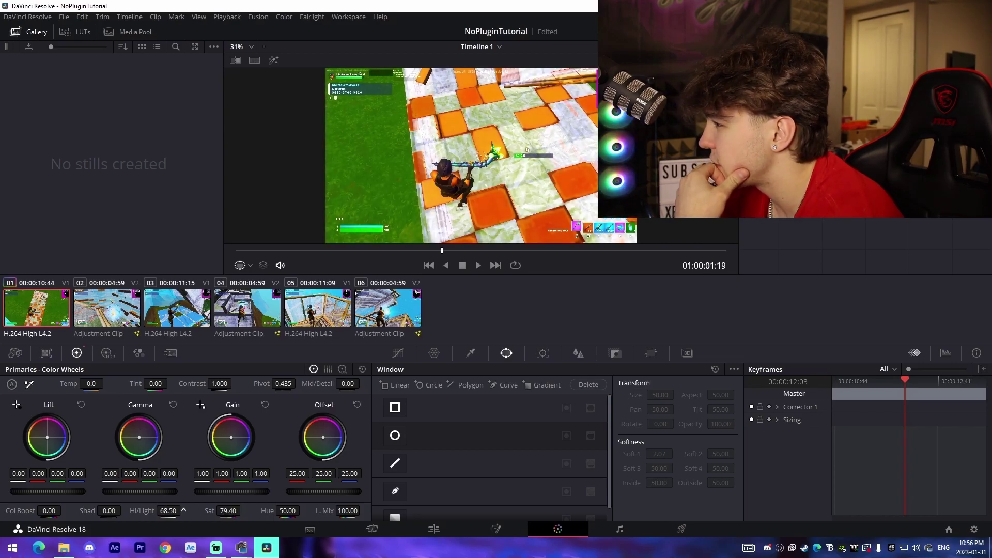
pyautogui.click(434, 528)
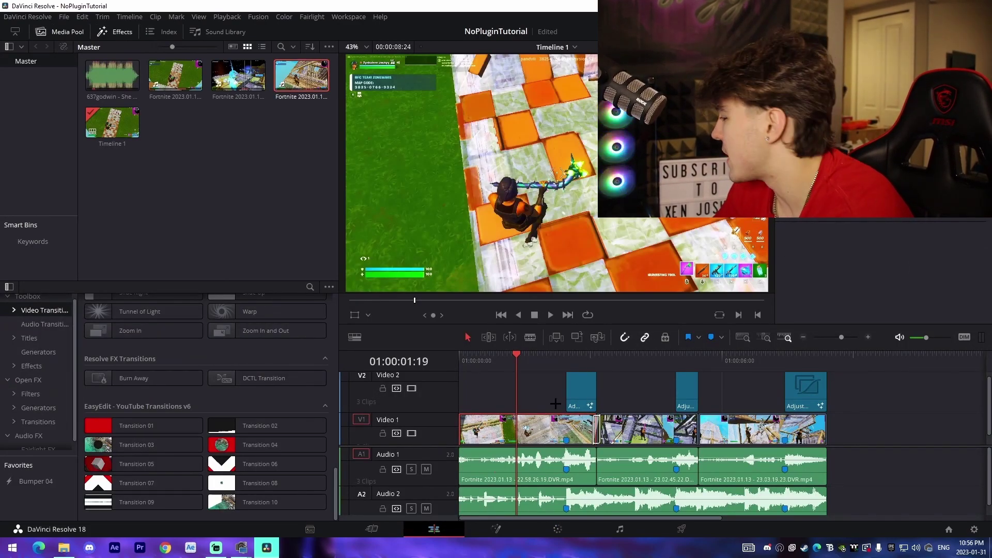